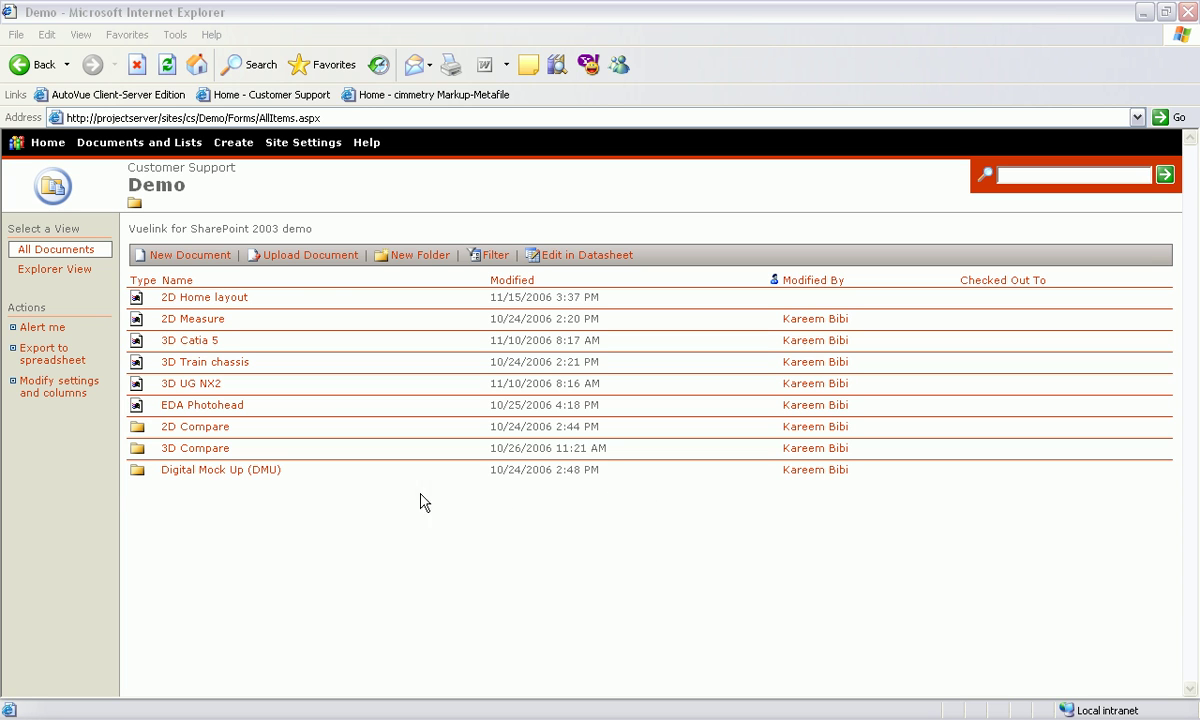
{"action": "mouse_move", "coordinate": [330, 478]}
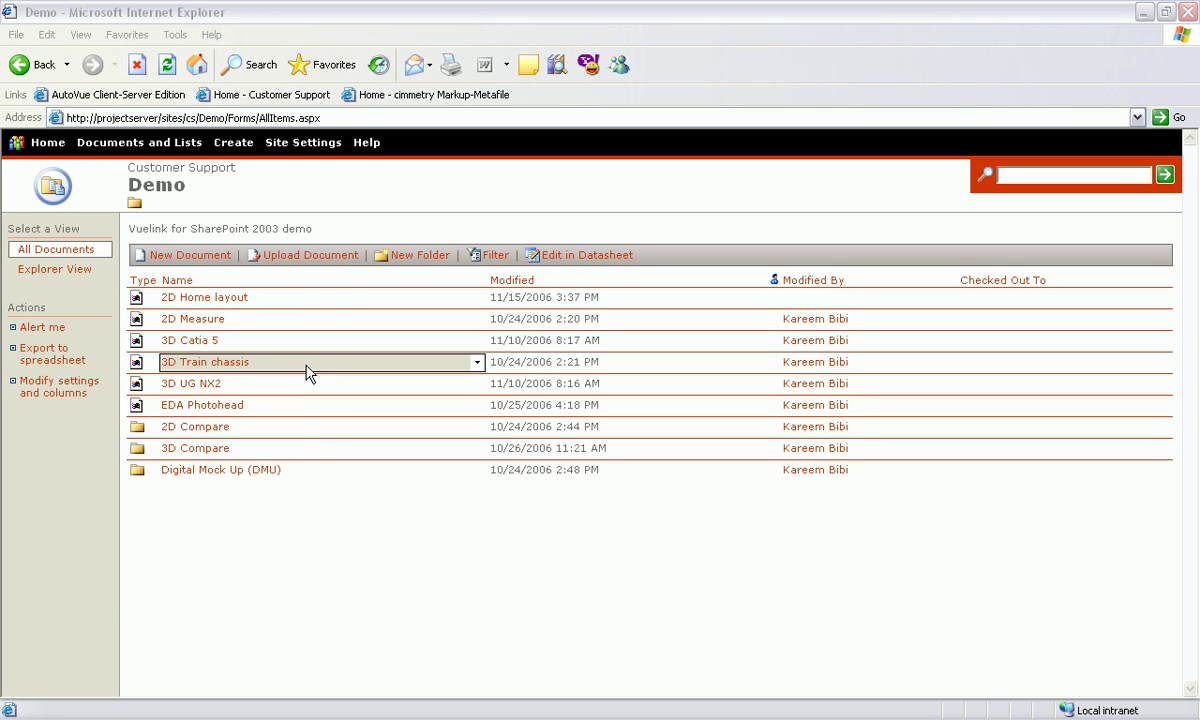
{"action": "left_click", "coordinate": [307, 305]}
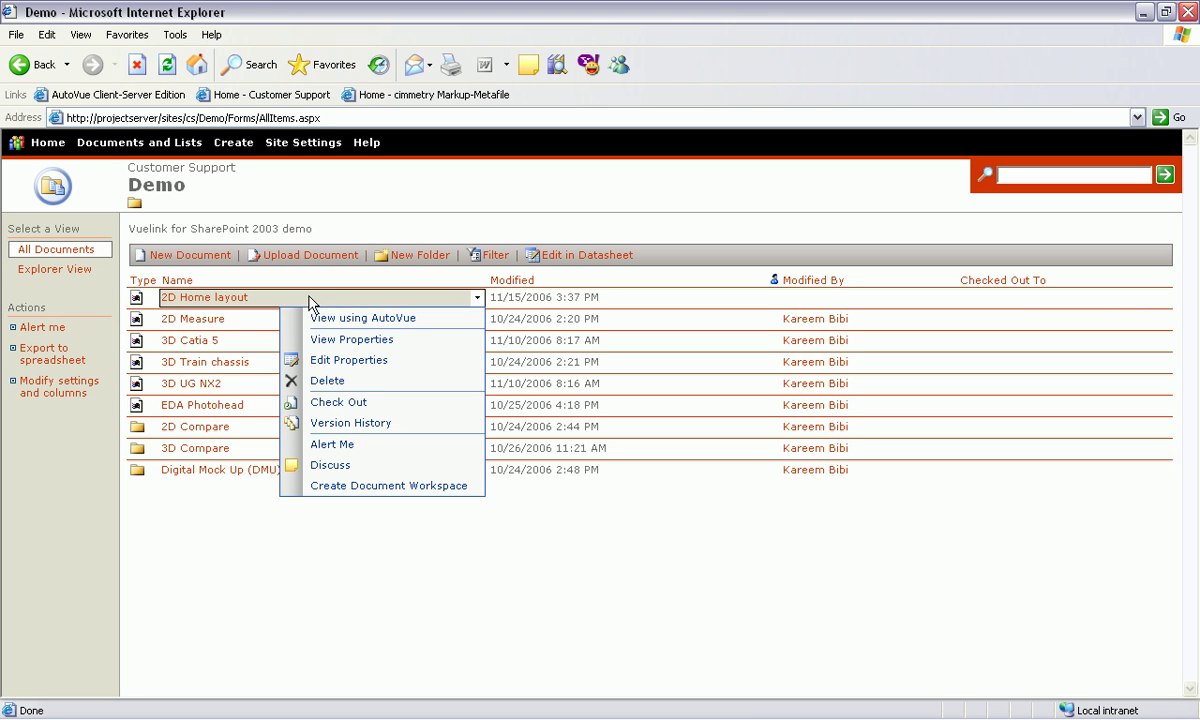
{"action": "left_click", "coordinate": [268, 326]}
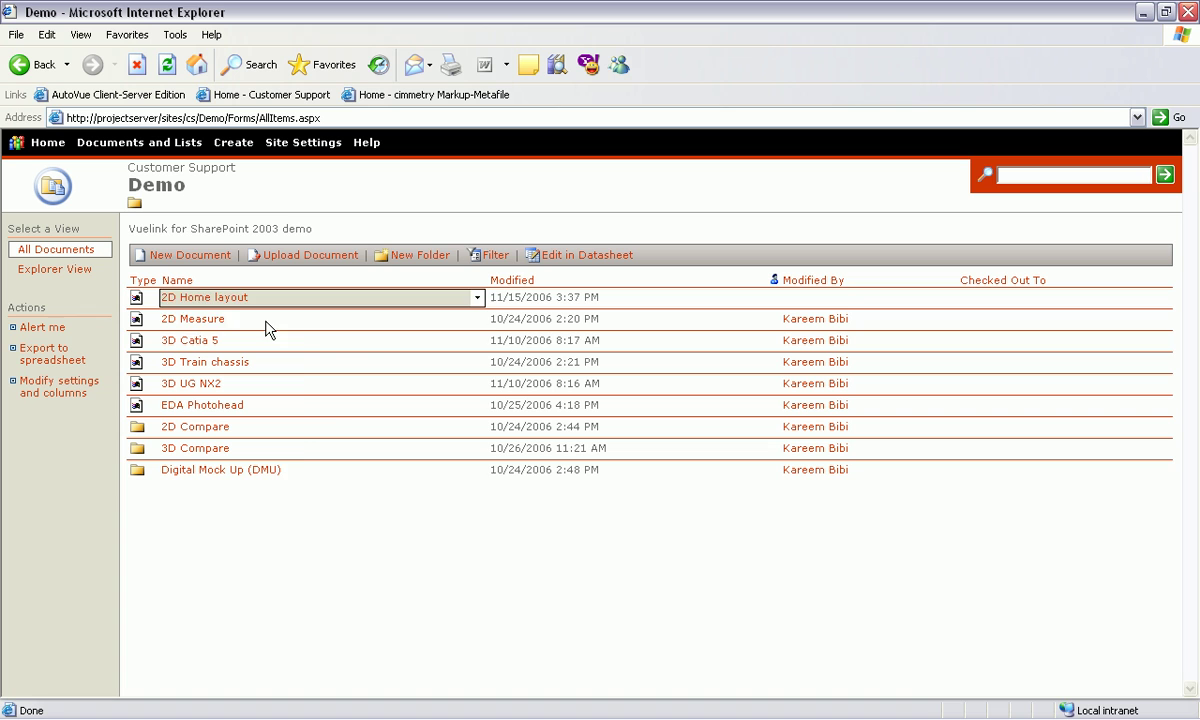
{"action": "left_click", "coordinate": [268, 325]}
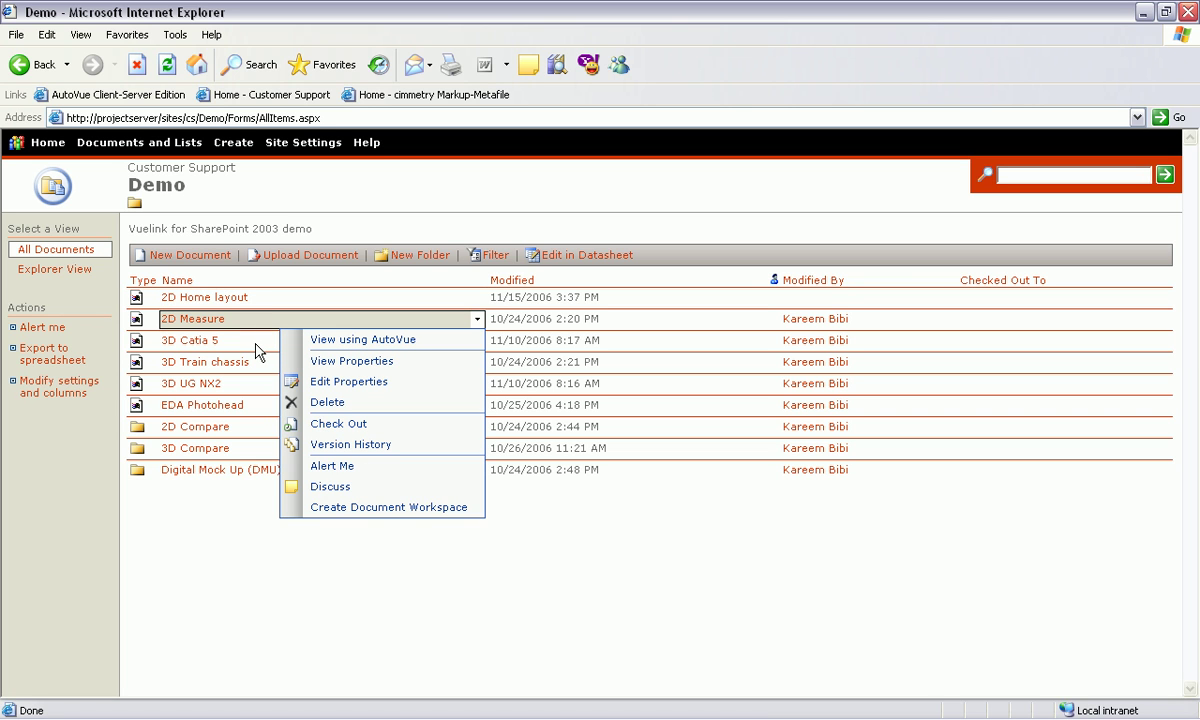
{"action": "left_click", "coordinate": [249, 434]}
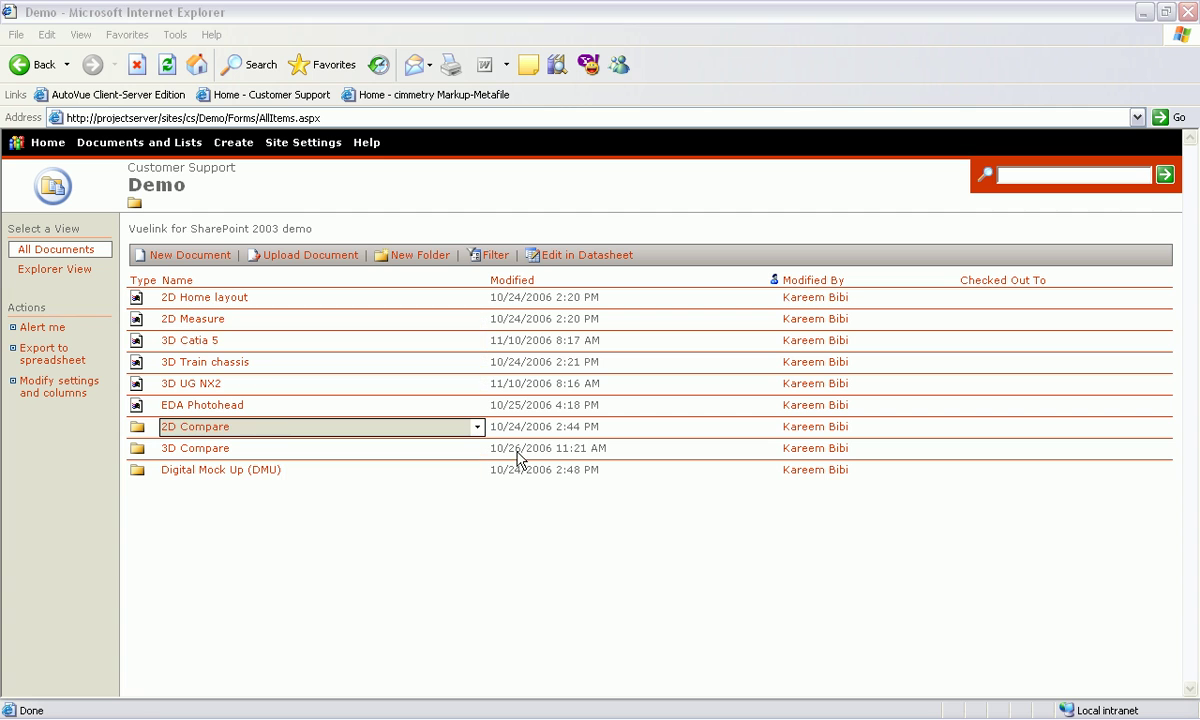
Open the 2D Compare folder and display the version history of the gear document
{"action": "left_click", "coordinate": [212, 429]}
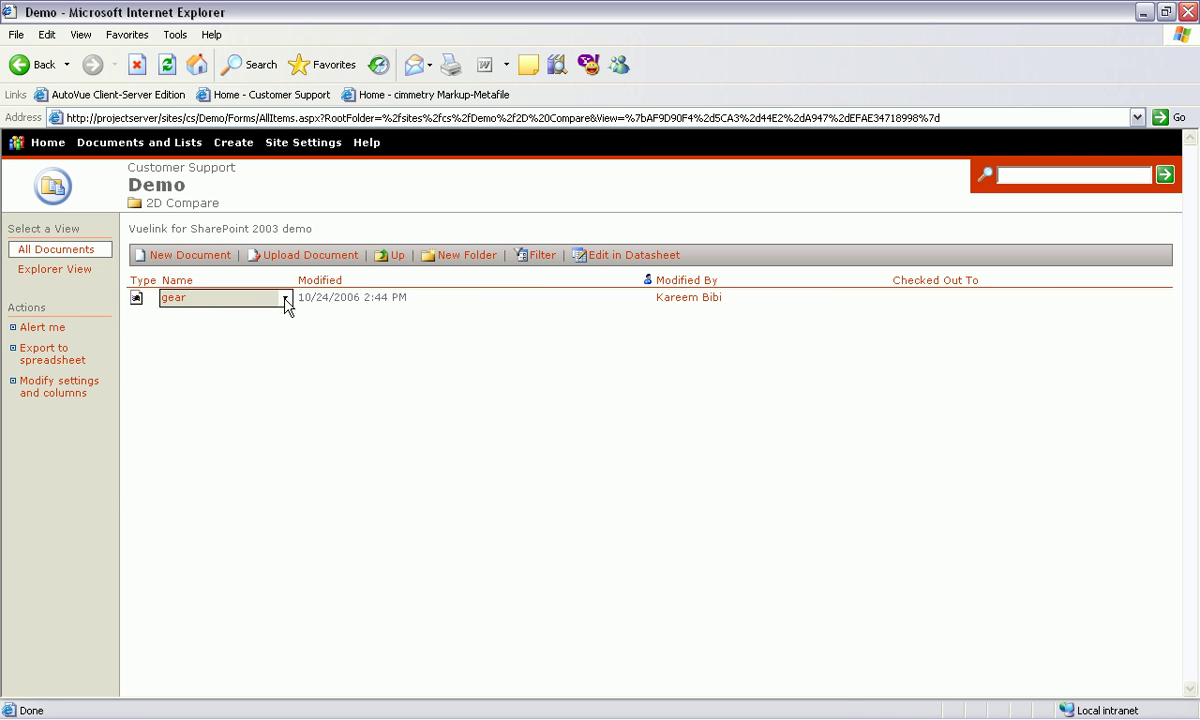
{"action": "left_click", "coordinate": [284, 300]}
{"action": "left_click", "coordinate": [238, 423]}
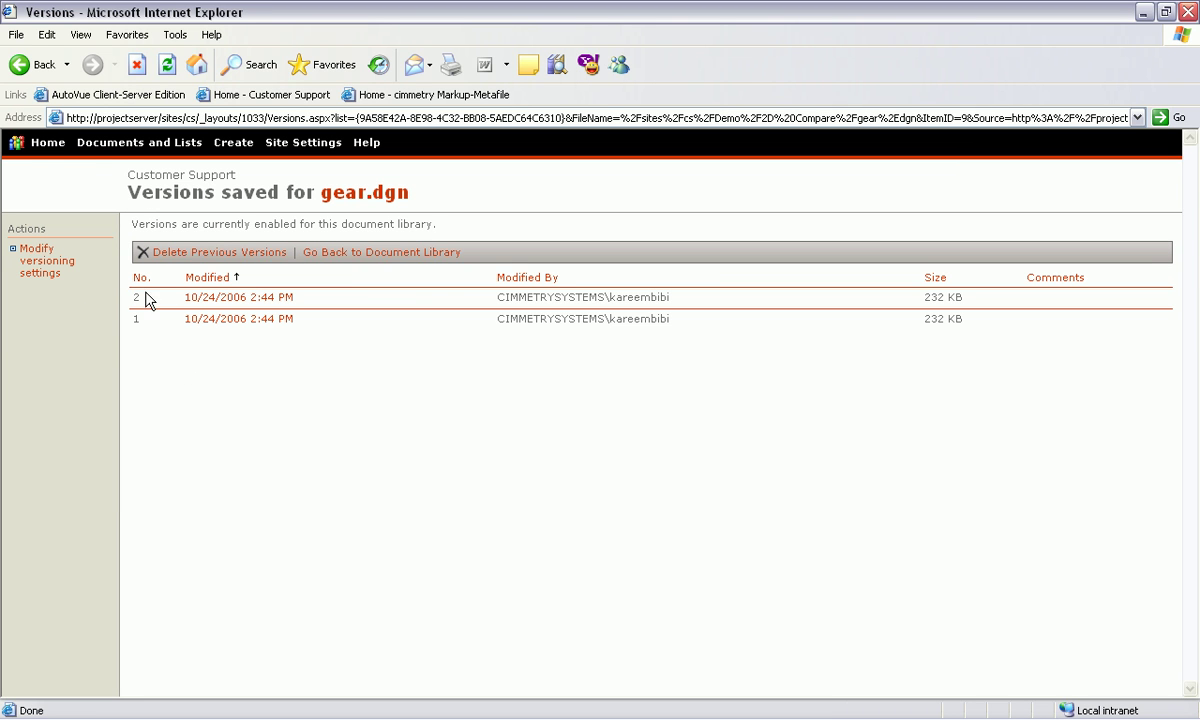
View version 2 of gear.dgn using AutoVue and move the viewer window fully into view
{"action": "mouse_move", "coordinate": [203, 300]}
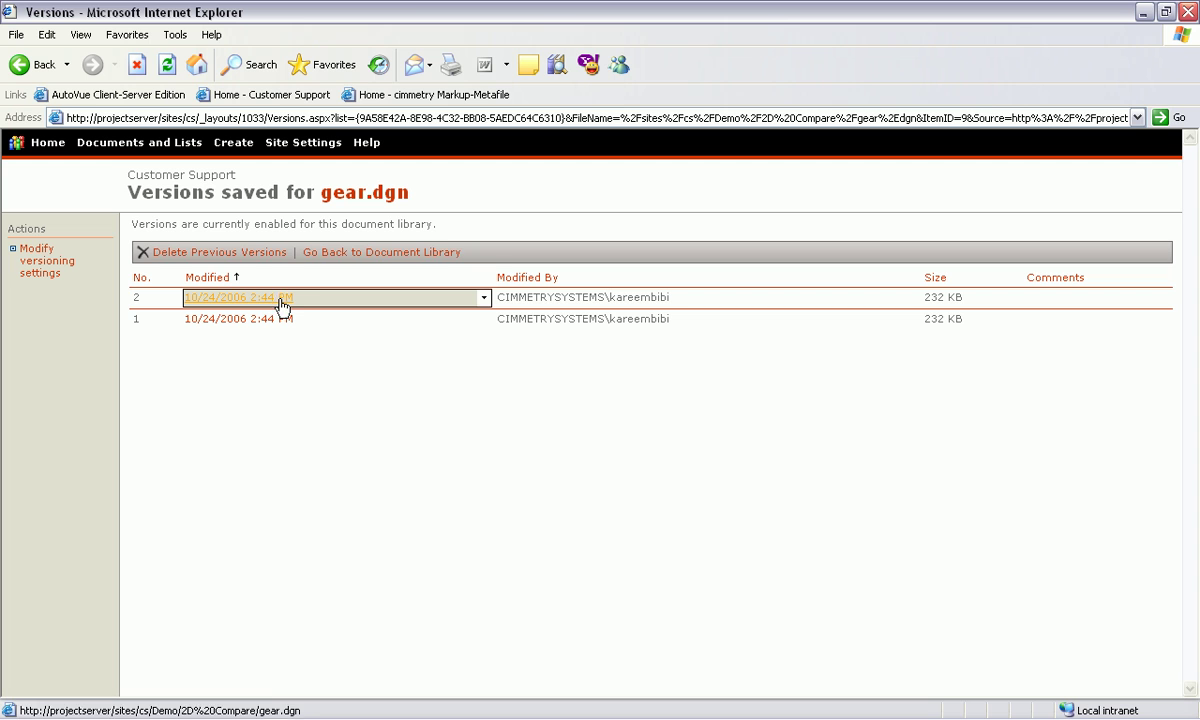
{"action": "left_click", "coordinate": [320, 301]}
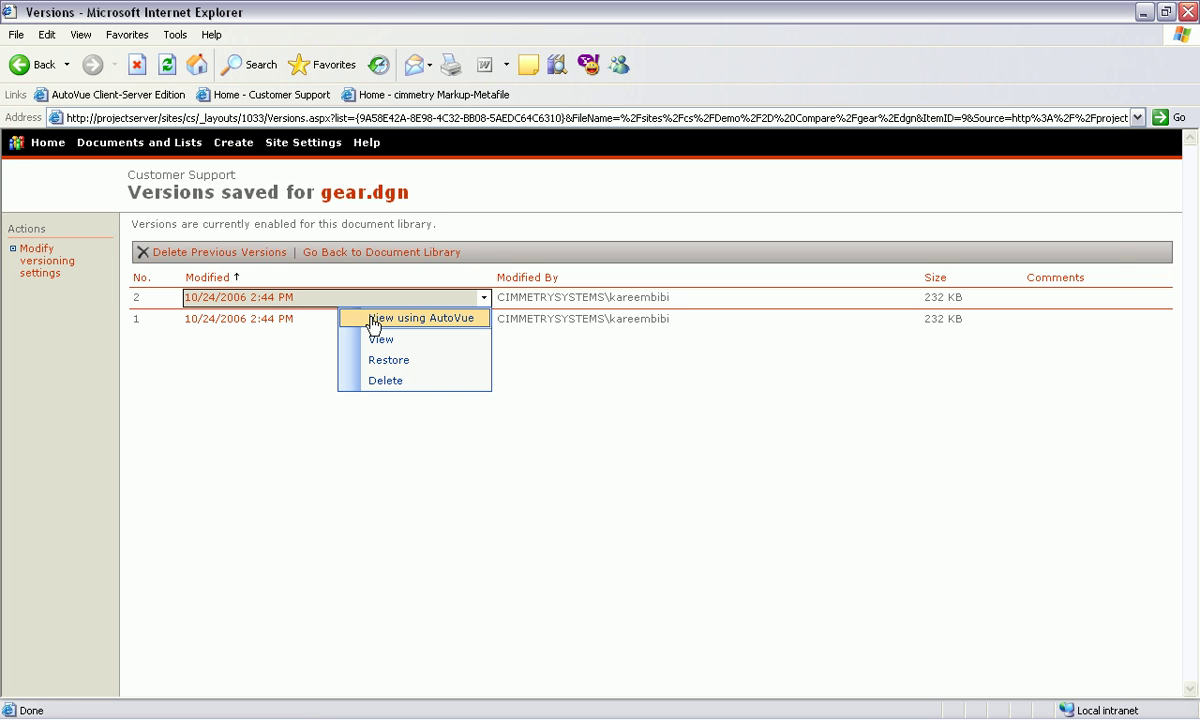
{"action": "left_click", "coordinate": [360, 318]}
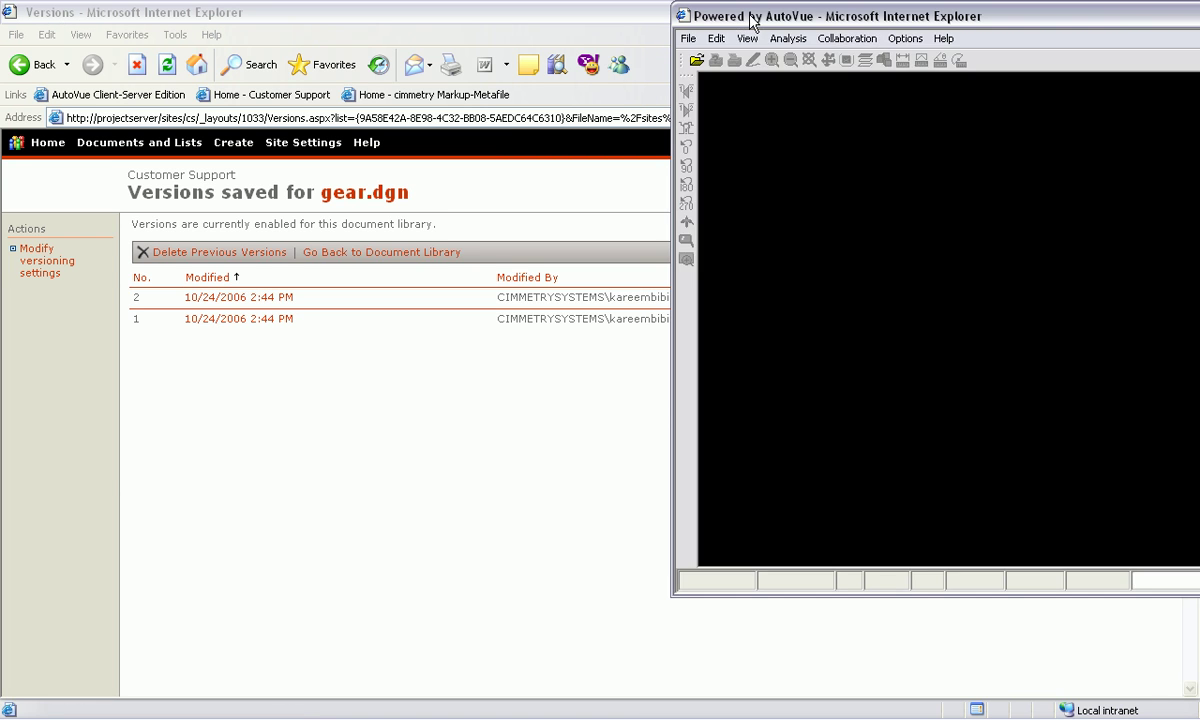
{"action": "left_click_drag", "start_coordinate": [753, 18], "coordinate": [571, 71]}
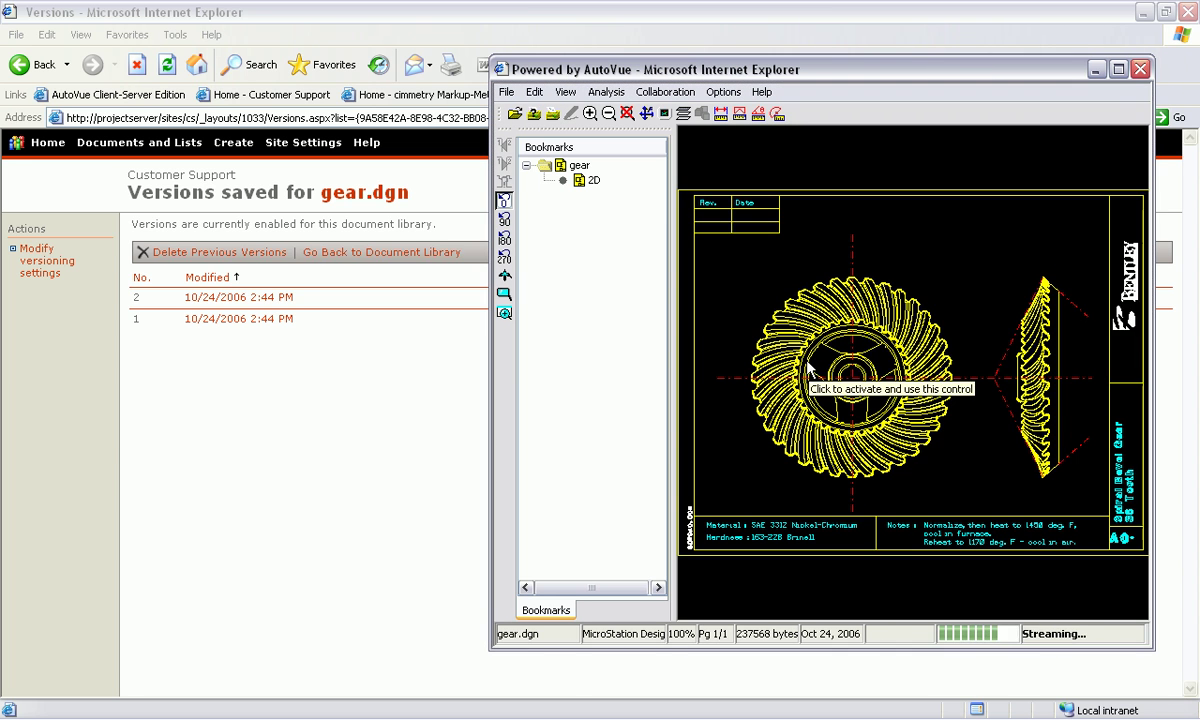
Compare the displayed gear.dgn drawing with its document version V1
{"action": "left_click", "coordinate": [607, 96]}
{"action": "left_click", "coordinate": [612, 112]}
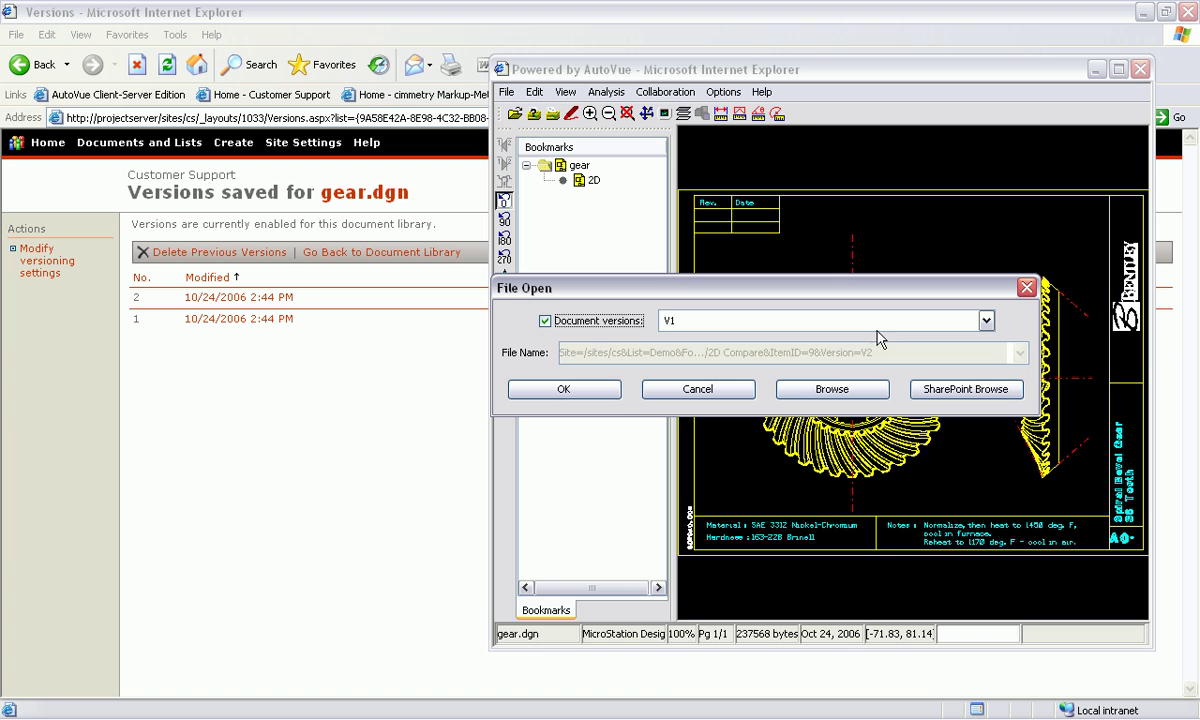
{"action": "left_click", "coordinate": [986, 321]}
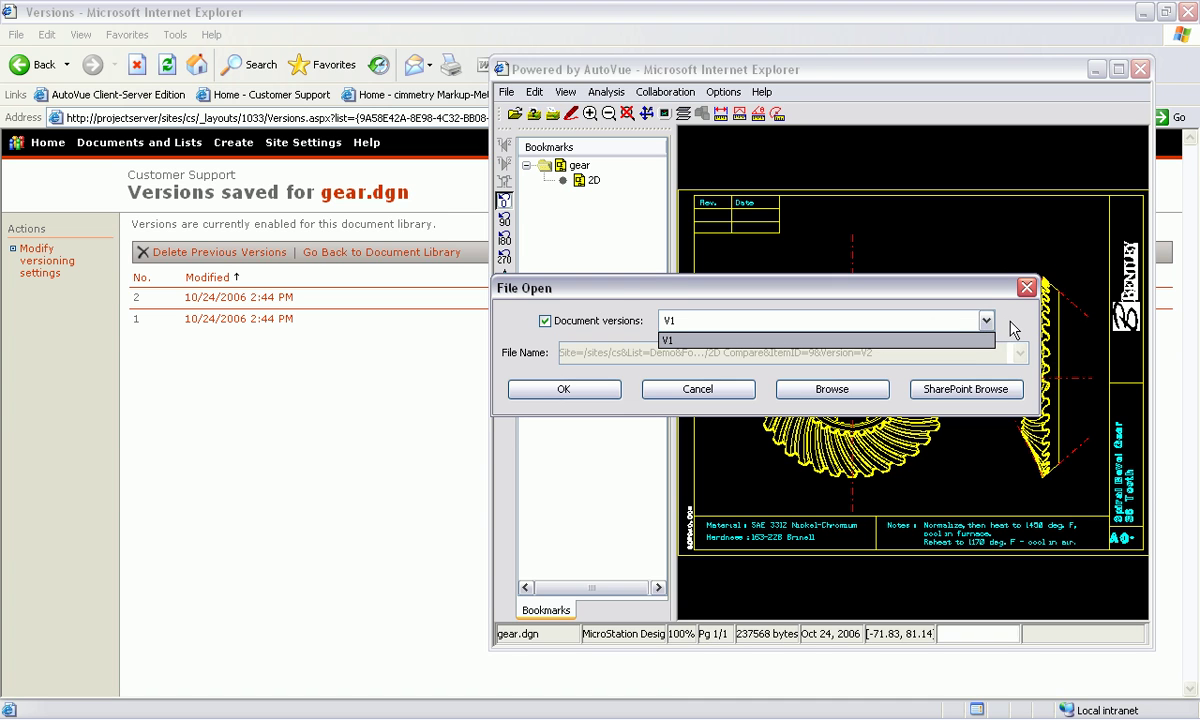
{"action": "left_click", "coordinate": [950, 312]}
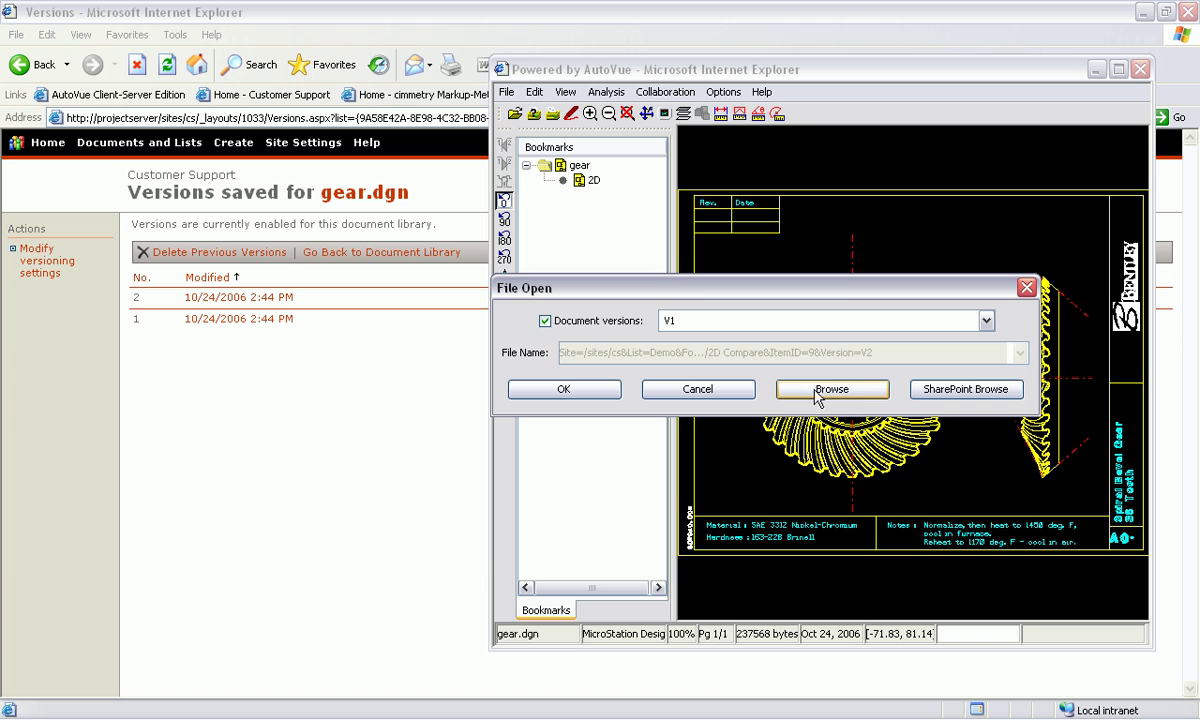
{"action": "left_click", "coordinate": [614, 393]}
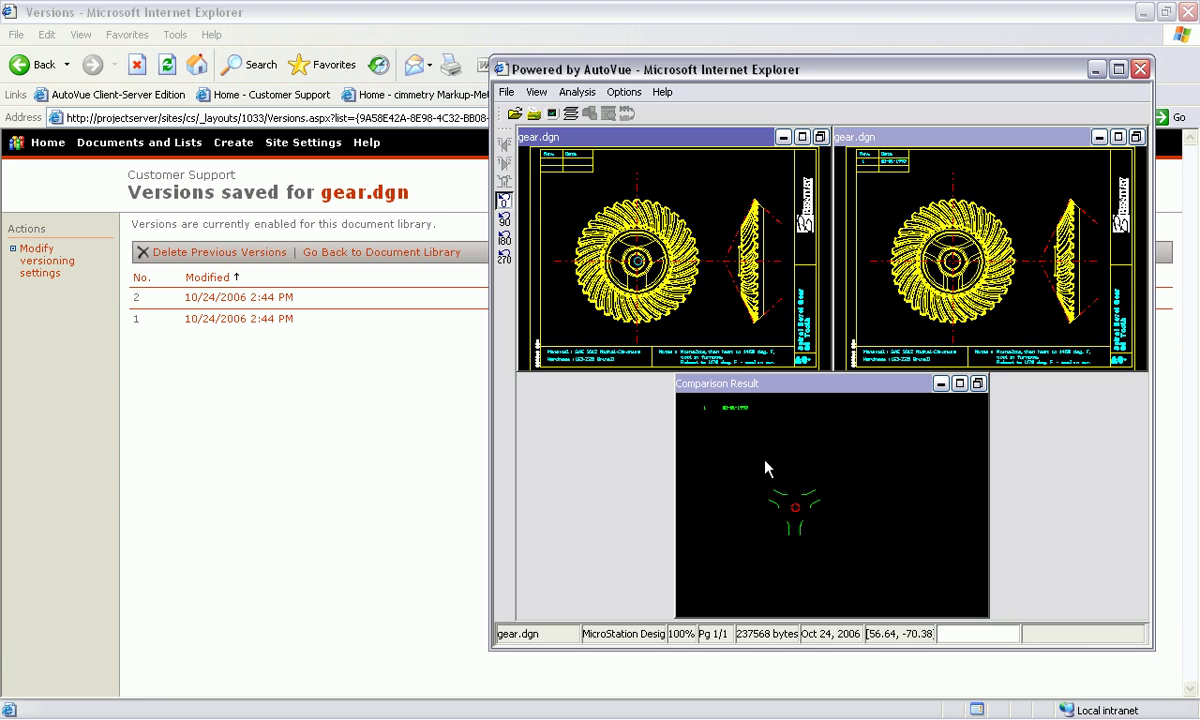
Examine the differences around the gear hub up close in the comparison result, restore the full view, and leave the comparison
{"action": "mouse_move", "coordinate": [755, 472]}
{"action": "left_mouse_down"}
{"action": "mouse_move", "coordinate": [805, 540]}
{"action": "mouse_move", "coordinate": [834, 552]}
{"action": "left_mouse_up"}
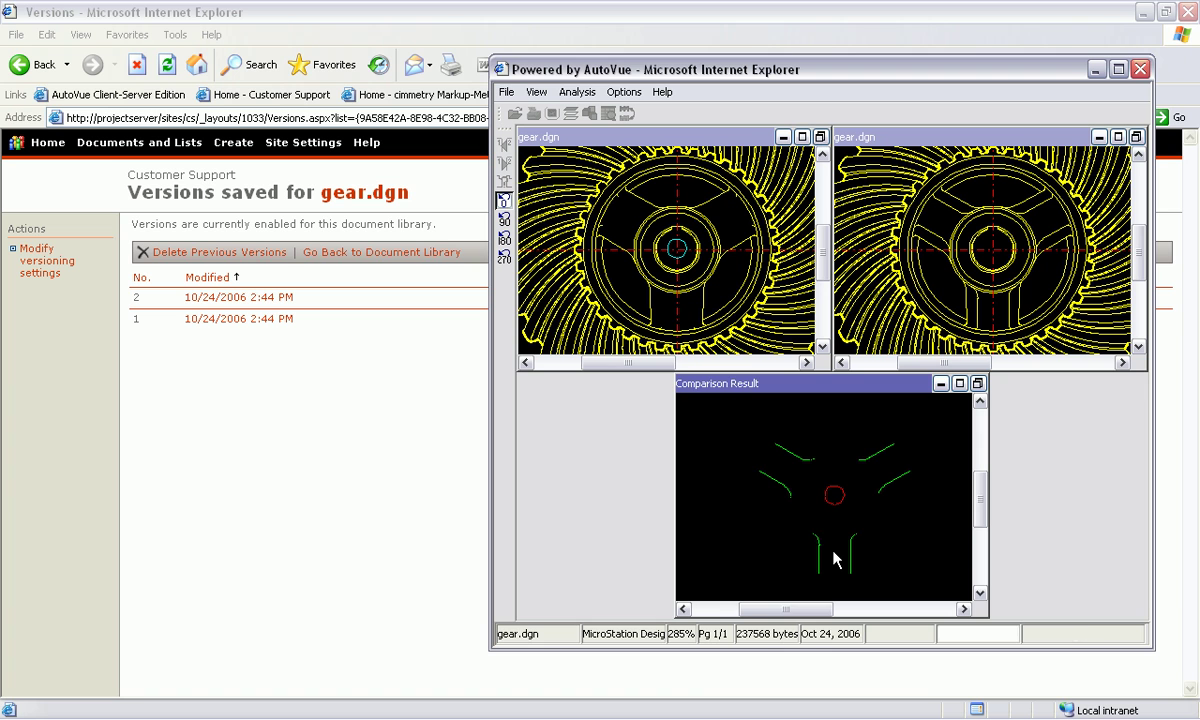
{"action": "right_click", "coordinate": [926, 321]}
{"action": "left_click", "coordinate": [931, 328]}
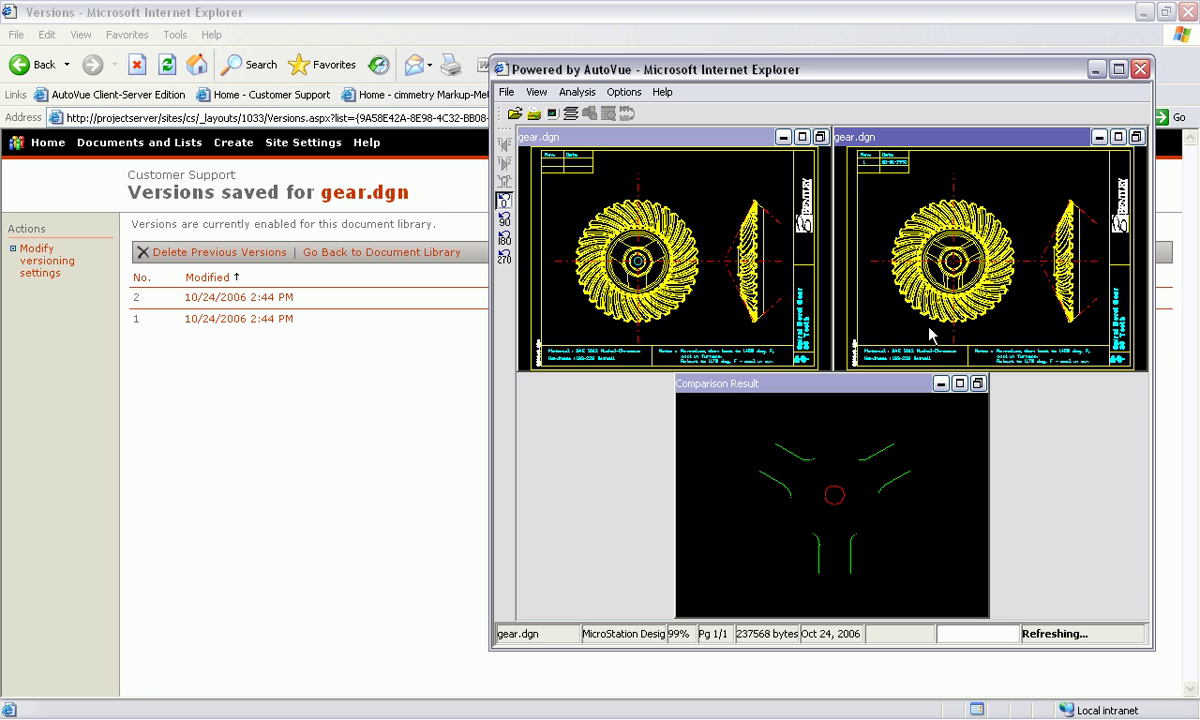
{"action": "right_click", "coordinate": [842, 447]}
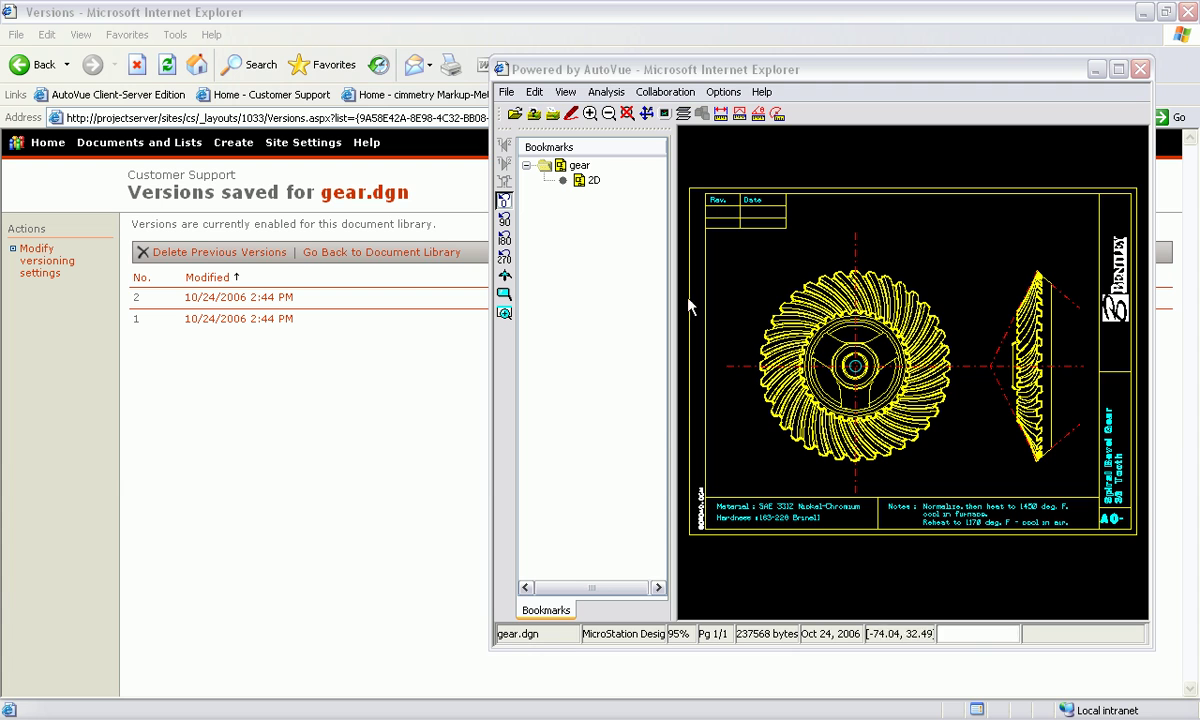
Start a markup on the gear drawing and draw a box around the hub at the gear's centre
{"action": "left_click", "coordinate": [569, 115]}
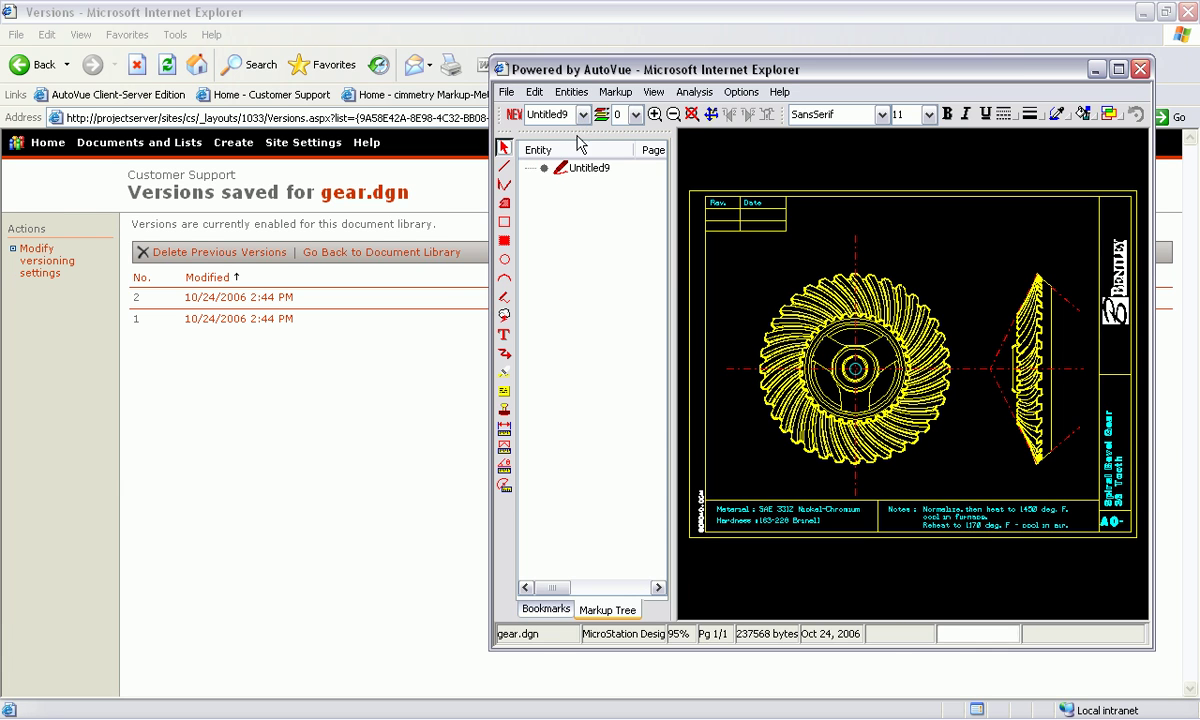
{"action": "left_click", "coordinate": [505, 222]}
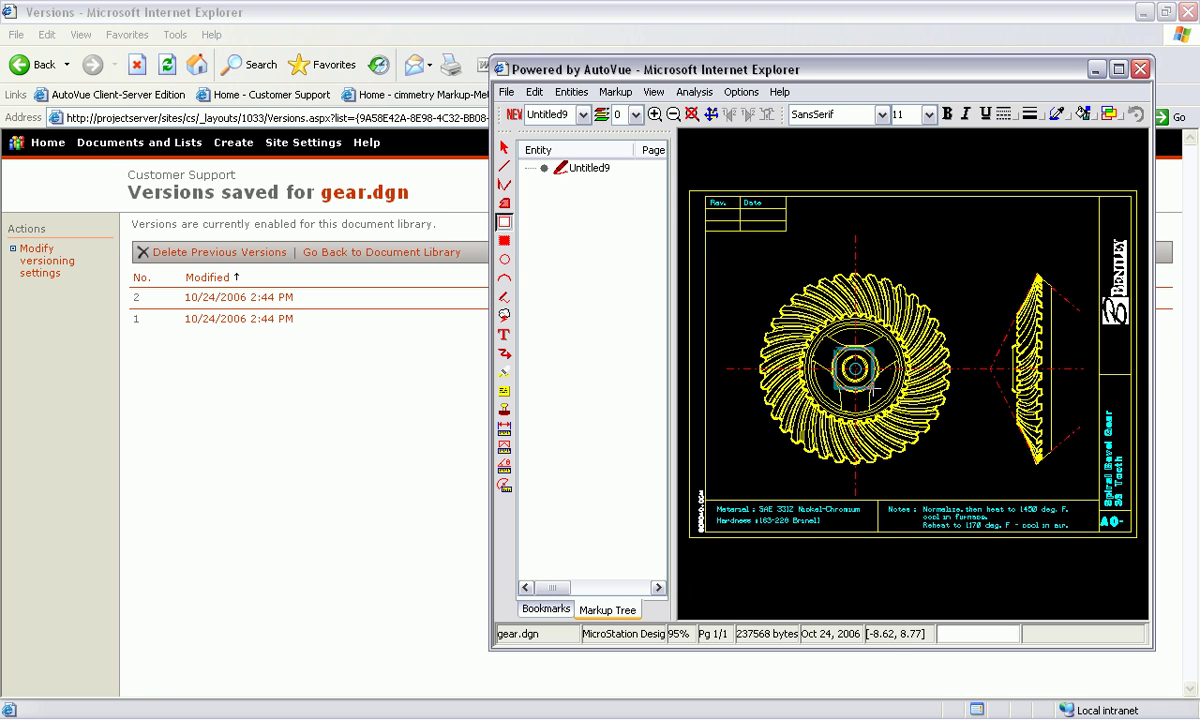
{"action": "left_click_drag", "start_coordinate": [835, 348], "coordinate": [876, 390]}
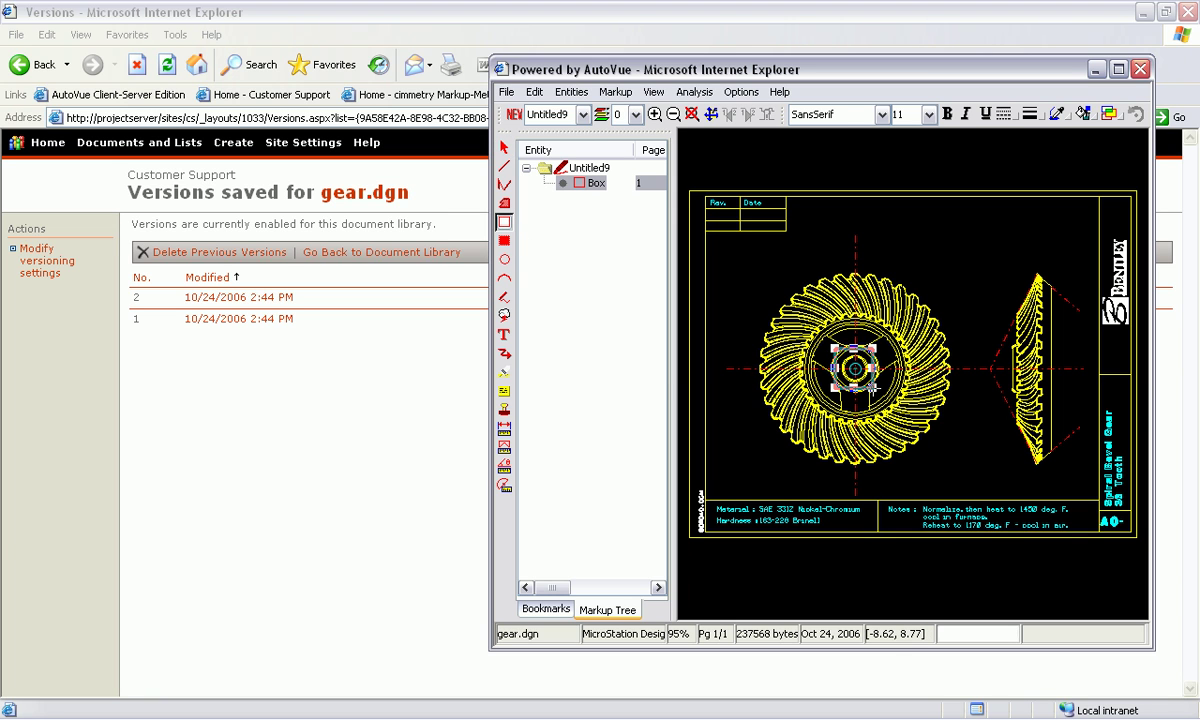
Add a leader note from the box to above the gear reading "Please verify the dimensions of the added circle" in size 16 text
{"action": "left_click", "coordinate": [504, 353]}
{"action": "left_click_drag", "start_coordinate": [855, 355], "coordinate": [857, 238]}
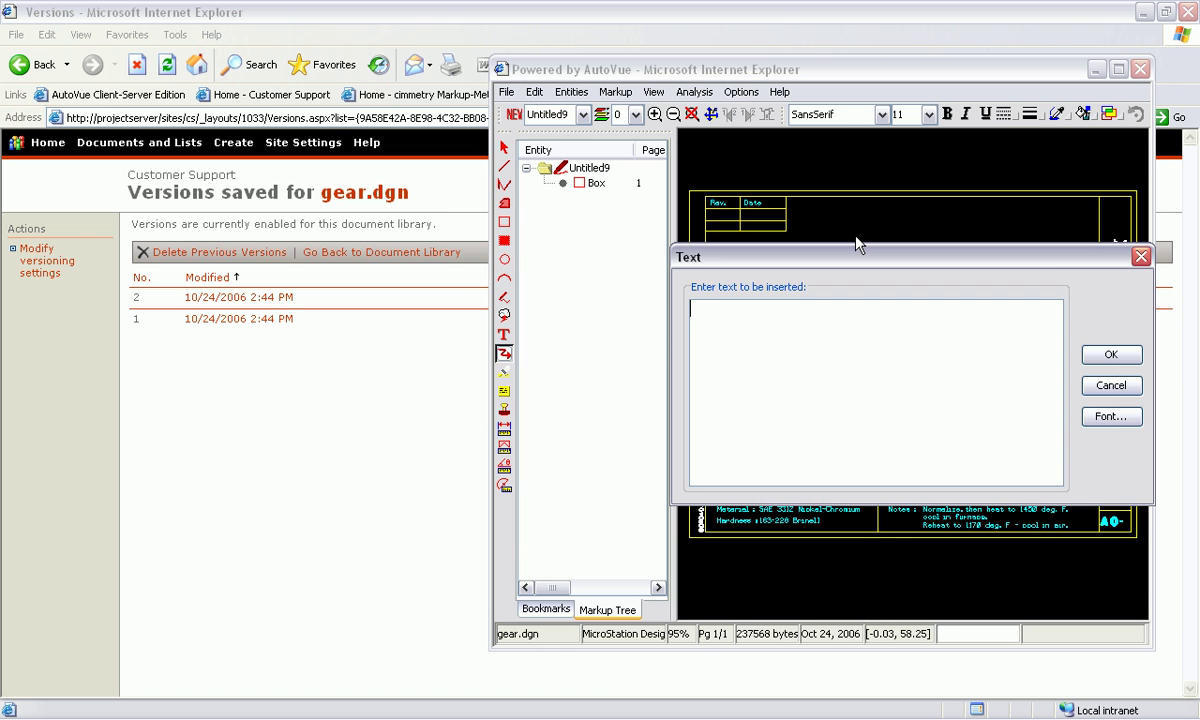
{"action": "type", "text": "Please verify the dimen"}
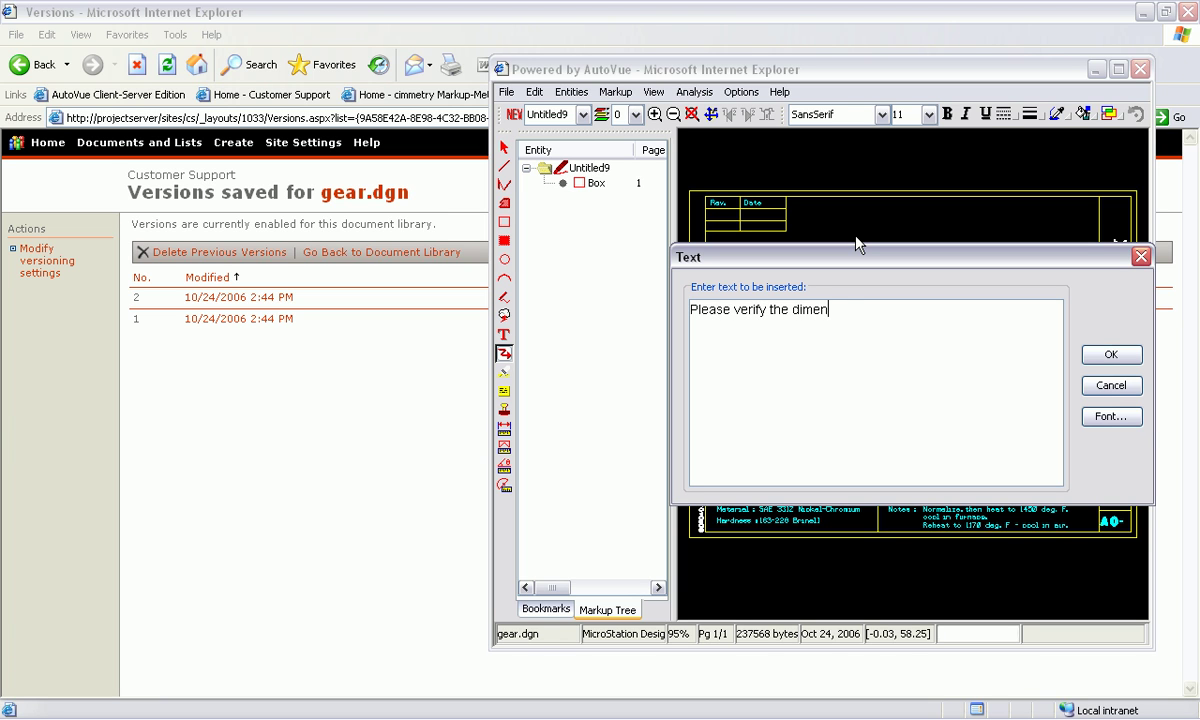
{"action": "type", "text": "sions of the added"}
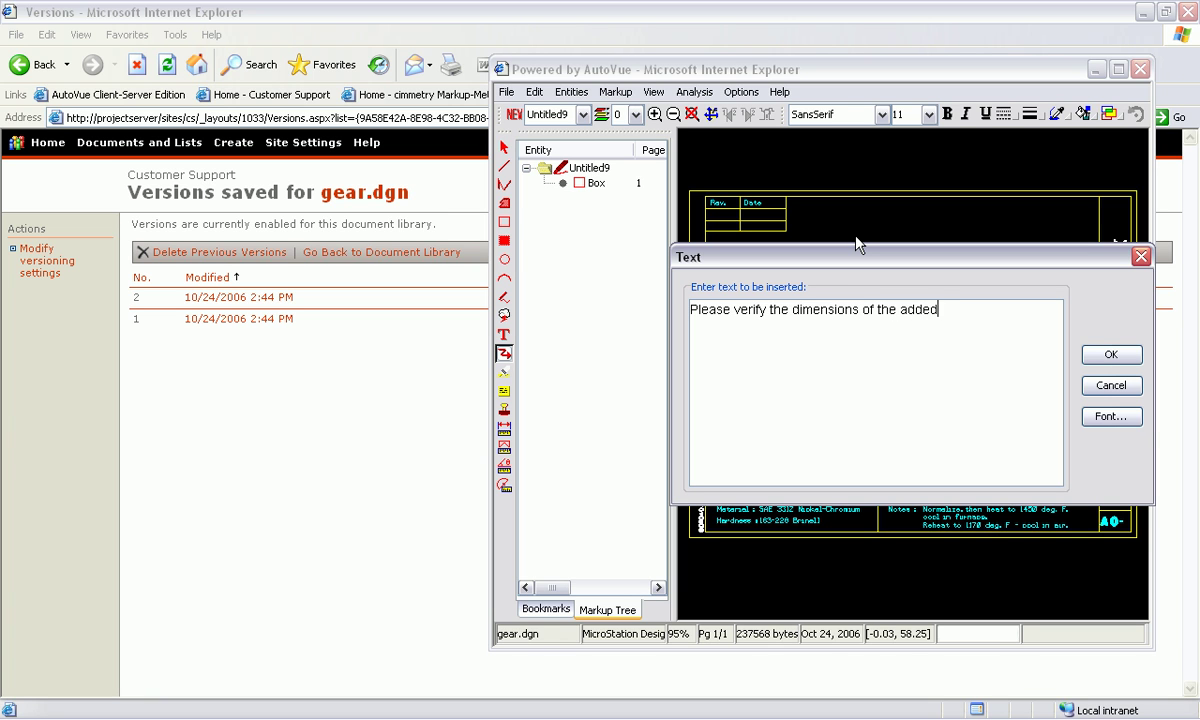
{"action": "type", "text": " circle"}
{"action": "left_click", "coordinate": [1105, 417]}
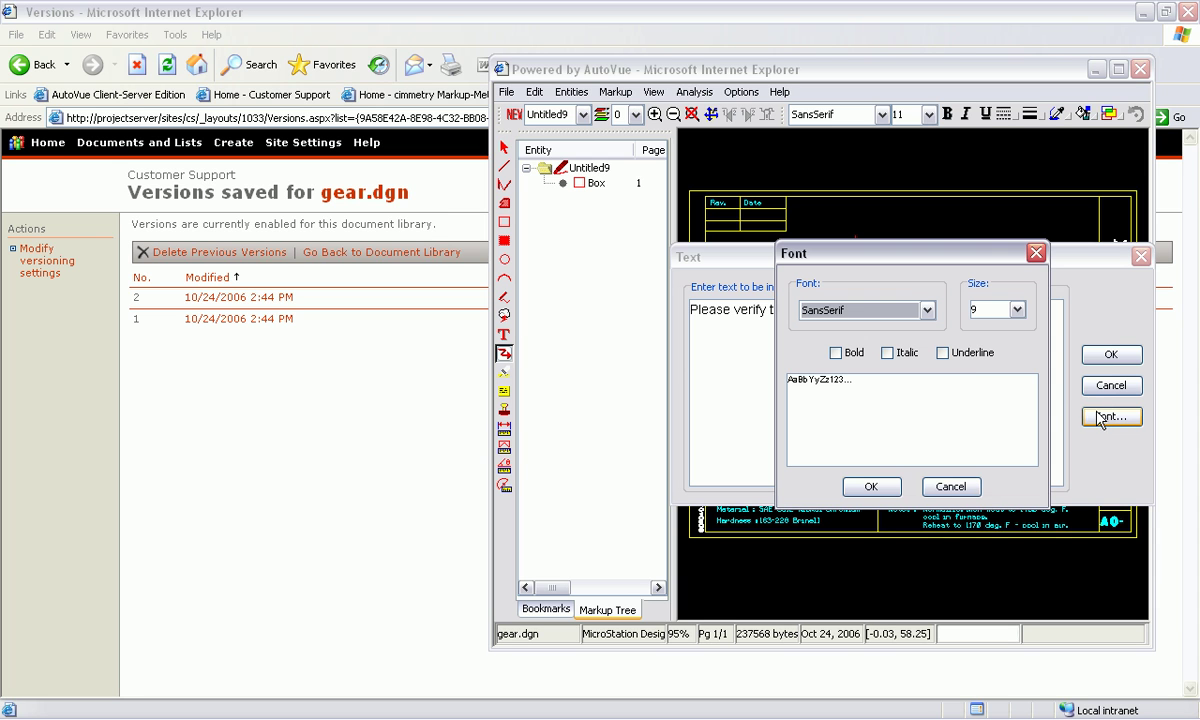
{"action": "left_click", "coordinate": [1017, 310]}
{"action": "left_click", "coordinate": [990, 387]}
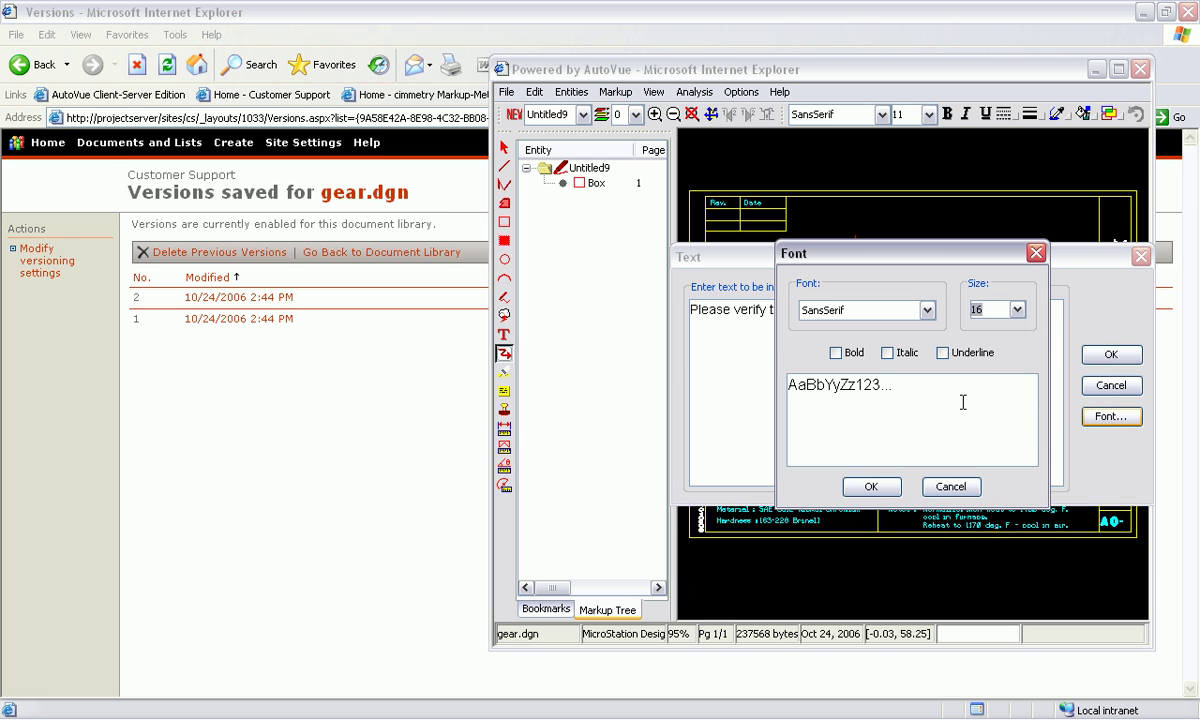
{"action": "left_click", "coordinate": [870, 486]}
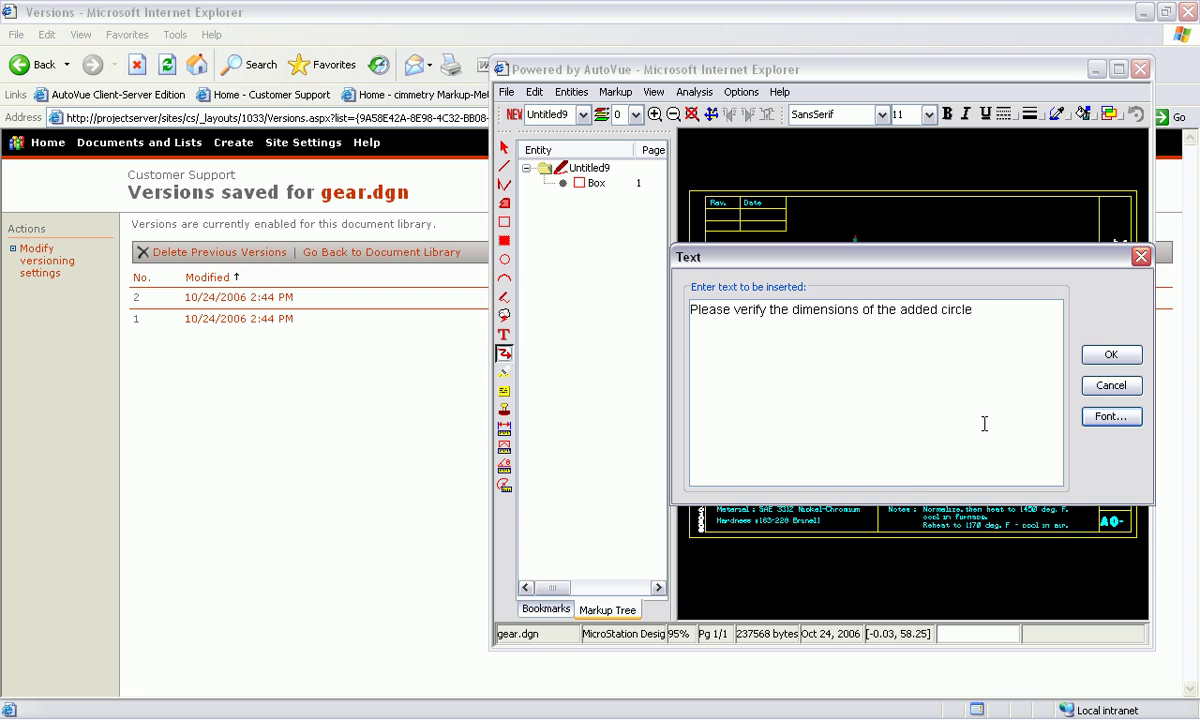
{"action": "left_click", "coordinate": [1105, 355]}
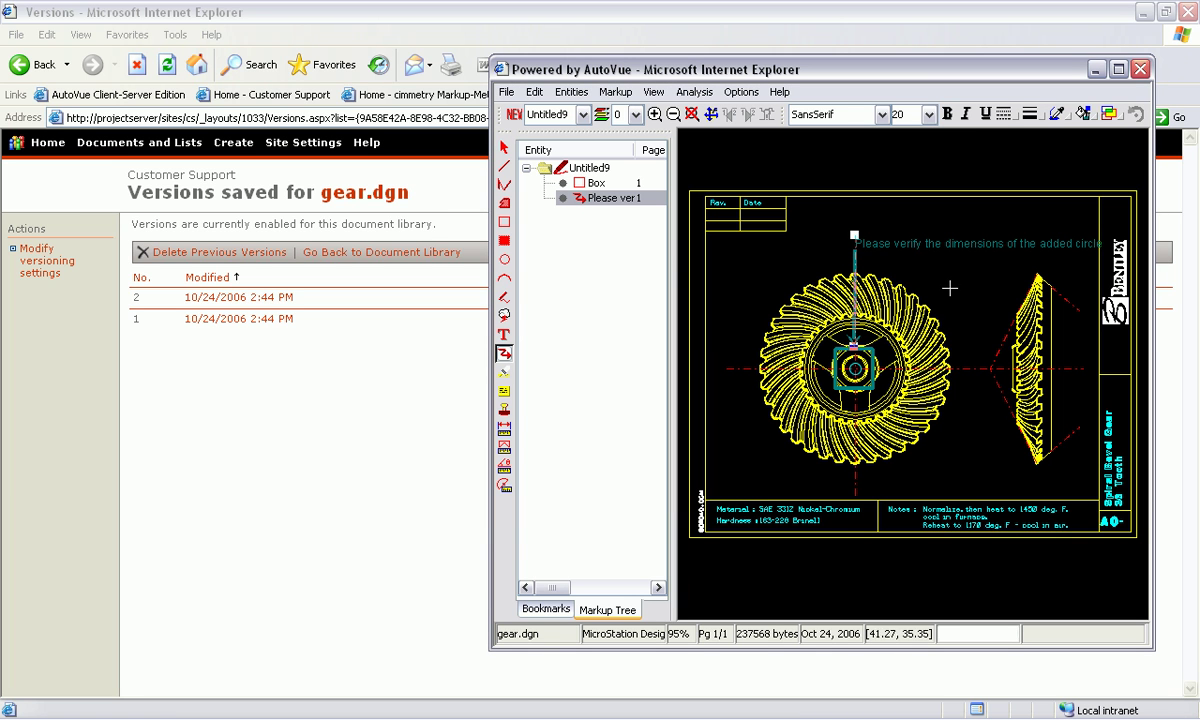
{"action": "key", "text": "Escape"}
Save the markup as "comments" with markup type normal and exit markup mode
{"action": "left_click", "coordinate": [506, 91]}
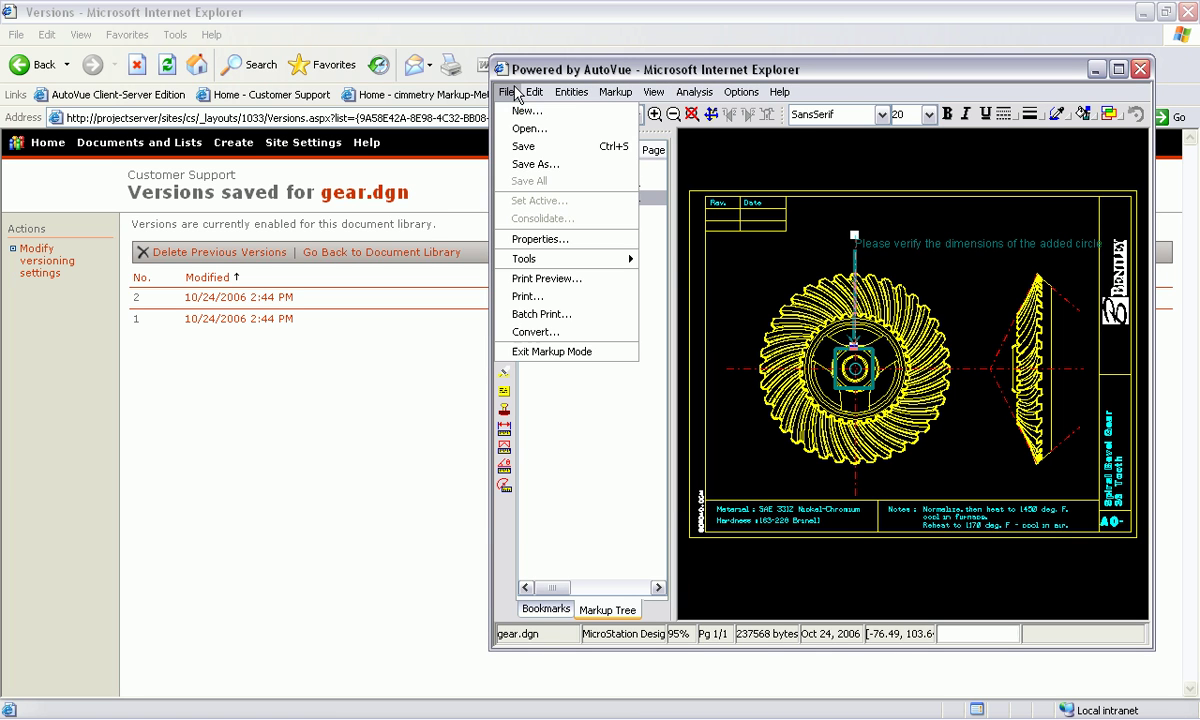
{"action": "left_click", "coordinate": [520, 146]}
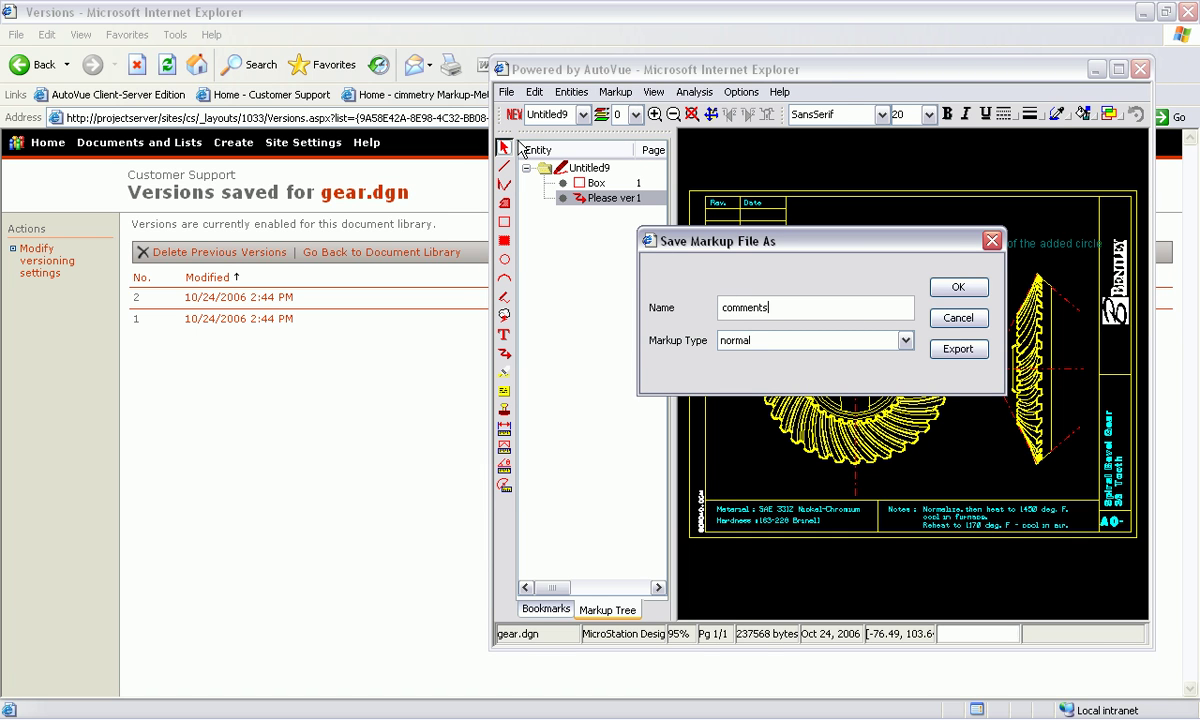
{"action": "left_click", "coordinate": [958, 288]}
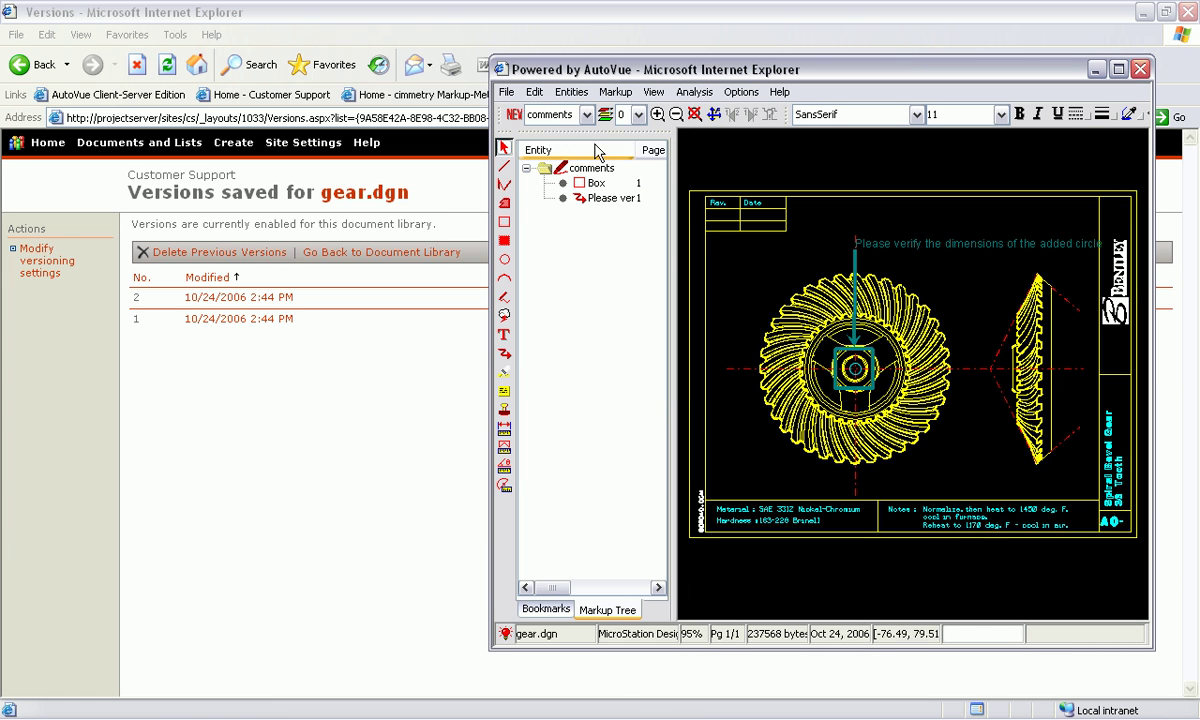
{"action": "left_click", "coordinate": [506, 91]}
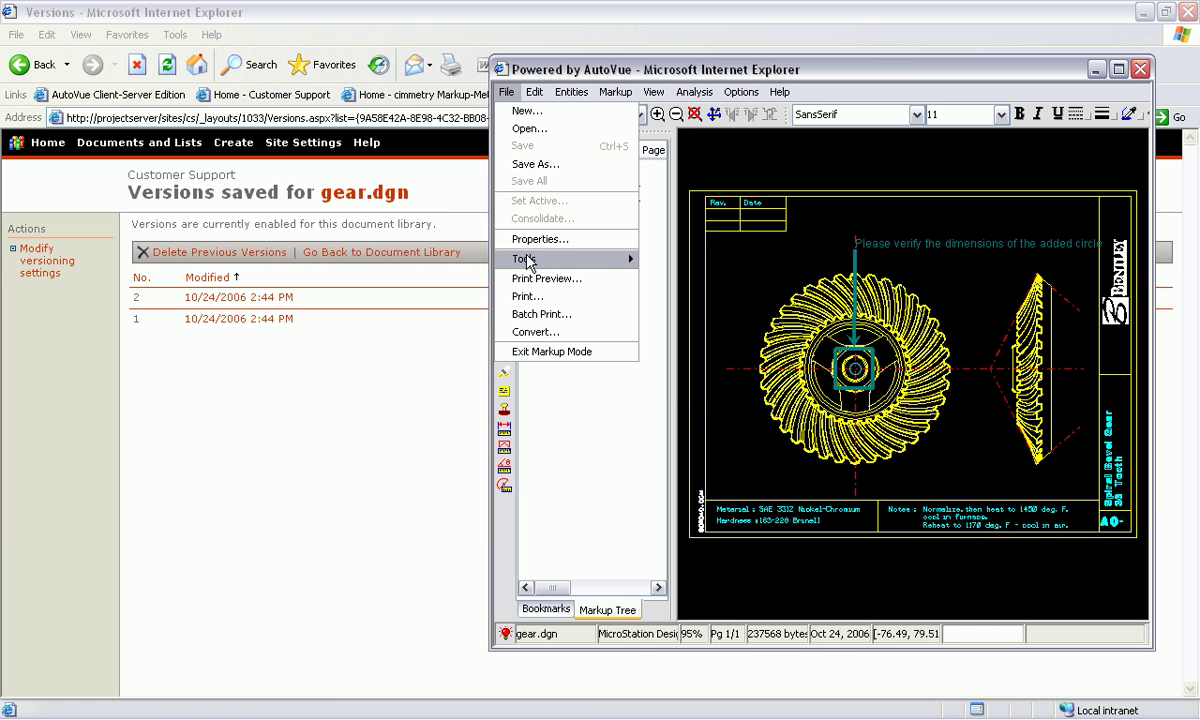
{"action": "left_click", "coordinate": [533, 352]}
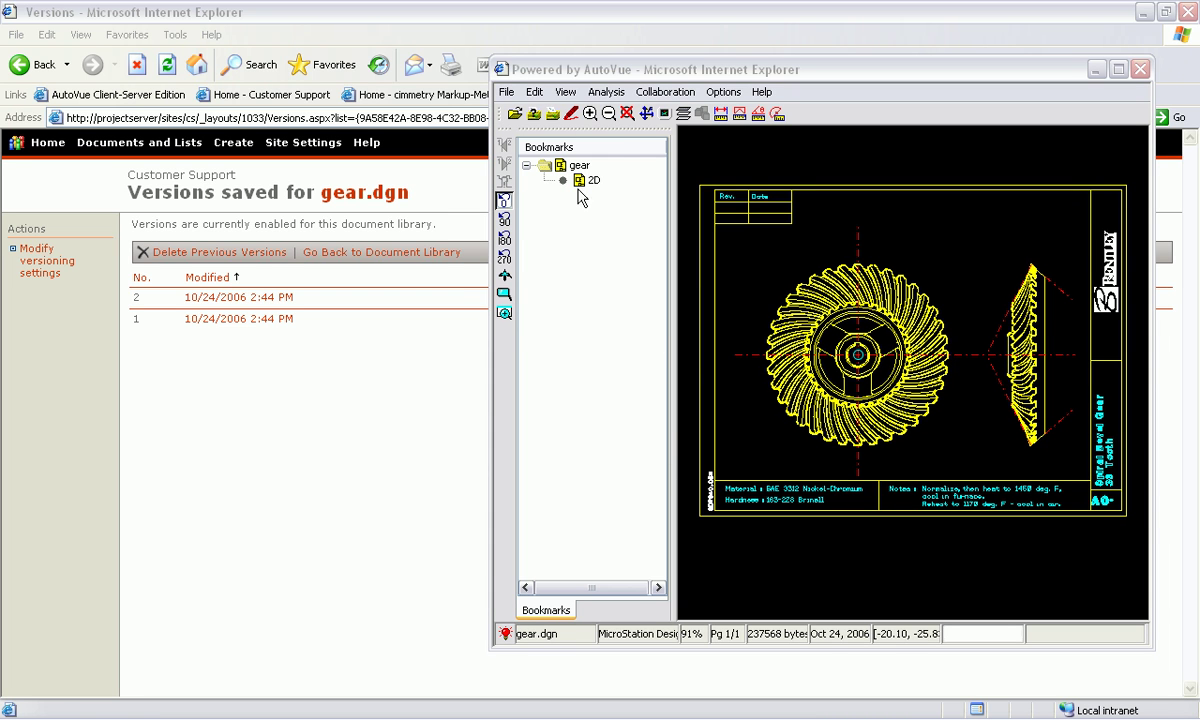
Inspect the native properties and DMS properties of gear.dgn, and close the file's properties
{"action": "left_click", "coordinate": [506, 91]}
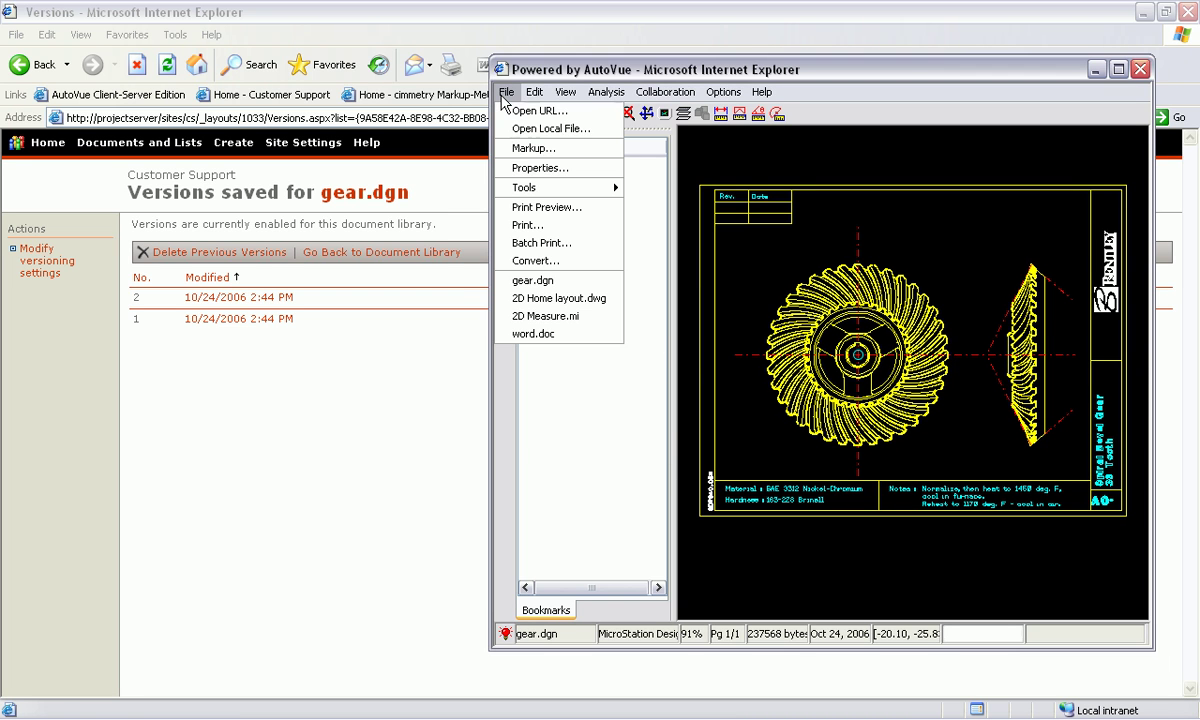
{"action": "left_click", "coordinate": [527, 170]}
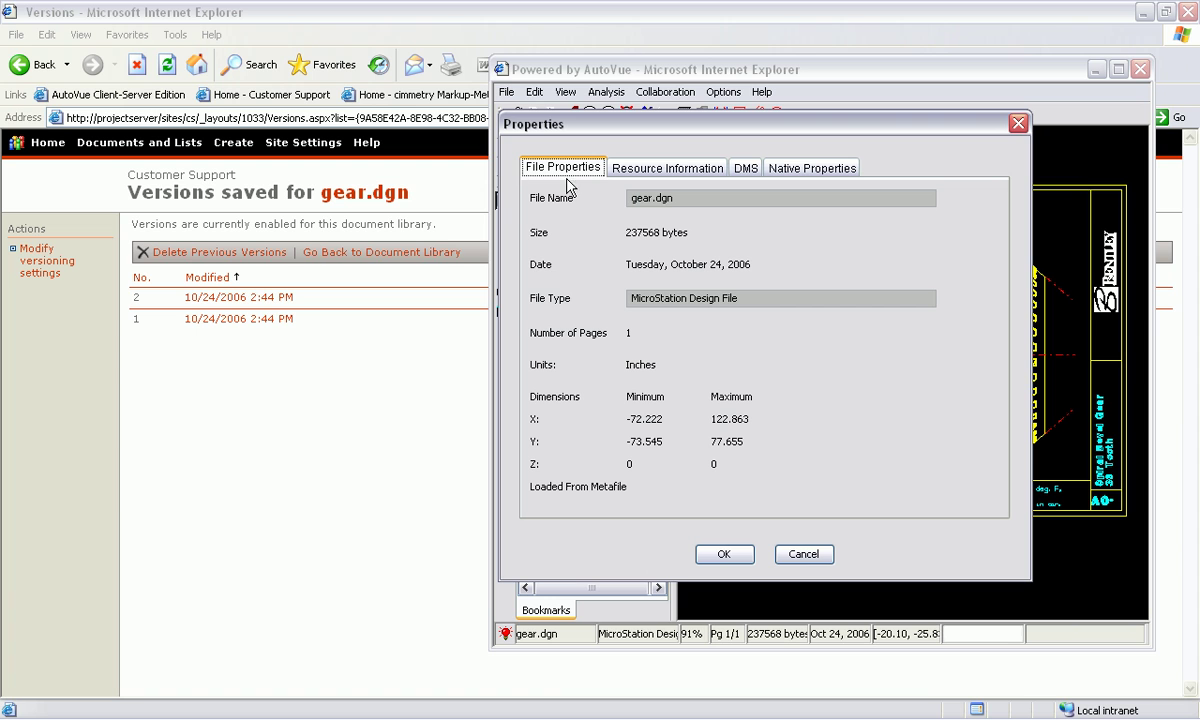
{"action": "left_click", "coordinate": [772, 170]}
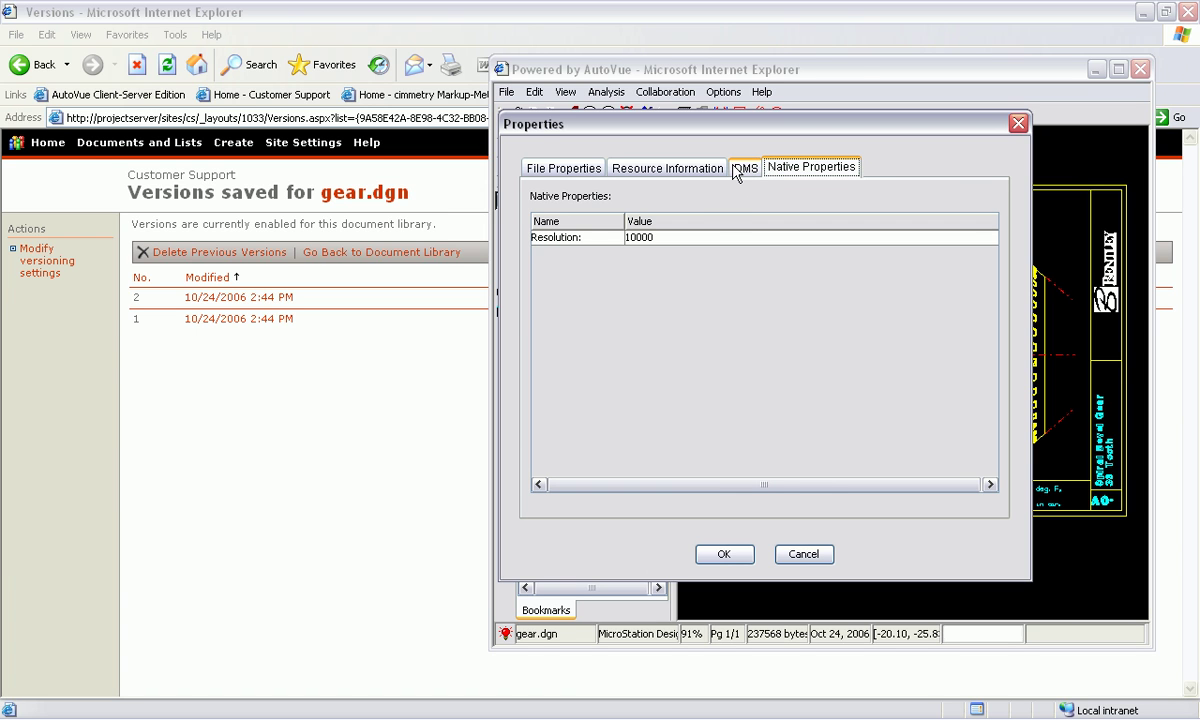
{"action": "left_click", "coordinate": [741, 170]}
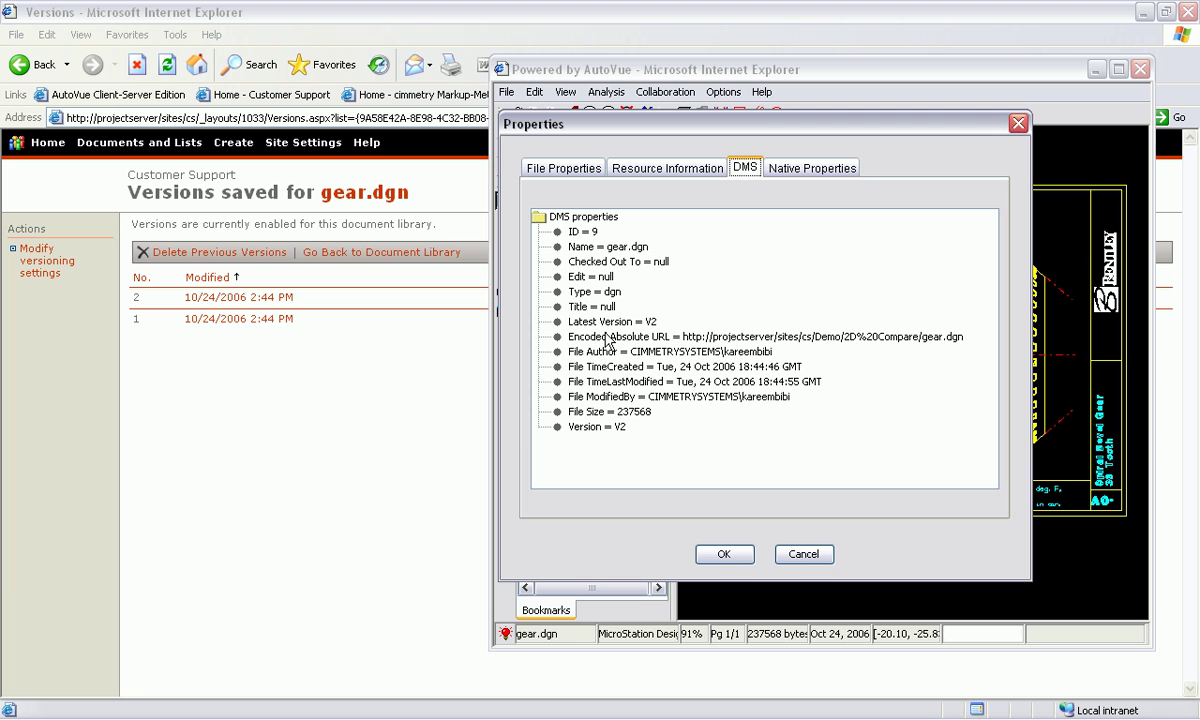
{"action": "left_click", "coordinate": [708, 551]}
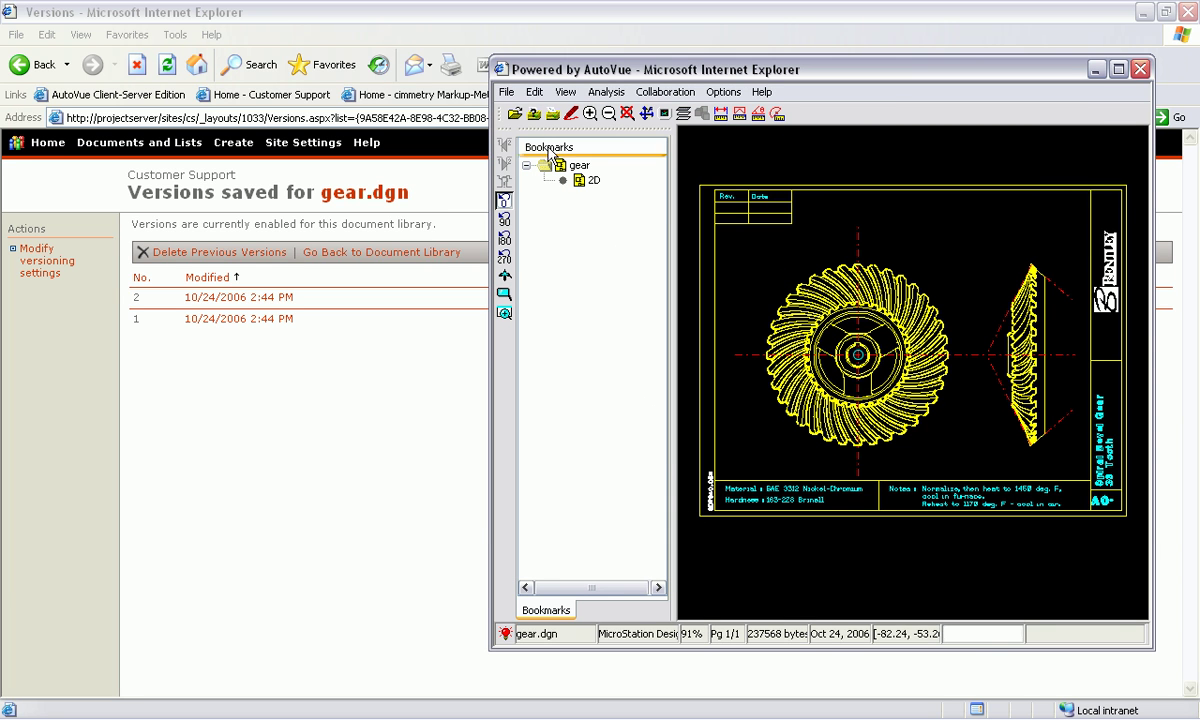
In the print preview settings, append the File TimeLastModified code to the left footer after "Date Last Modified:"
{"action": "left_click", "coordinate": [506, 92]}
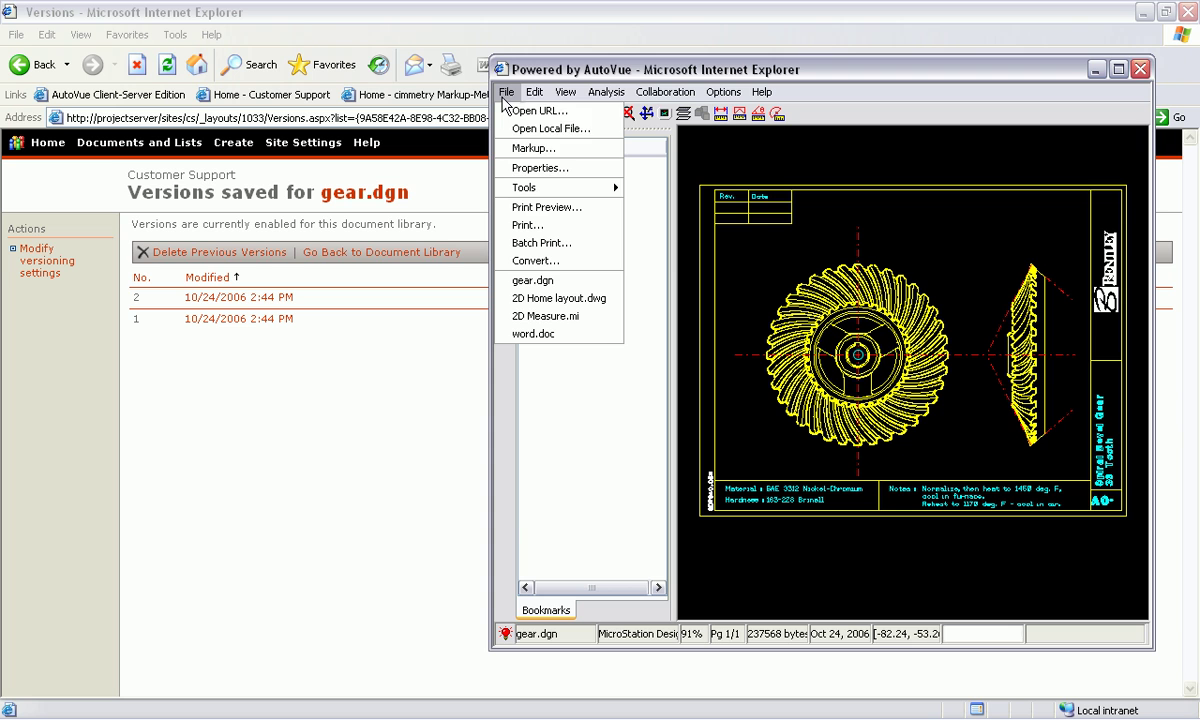
{"action": "left_click", "coordinate": [512, 208]}
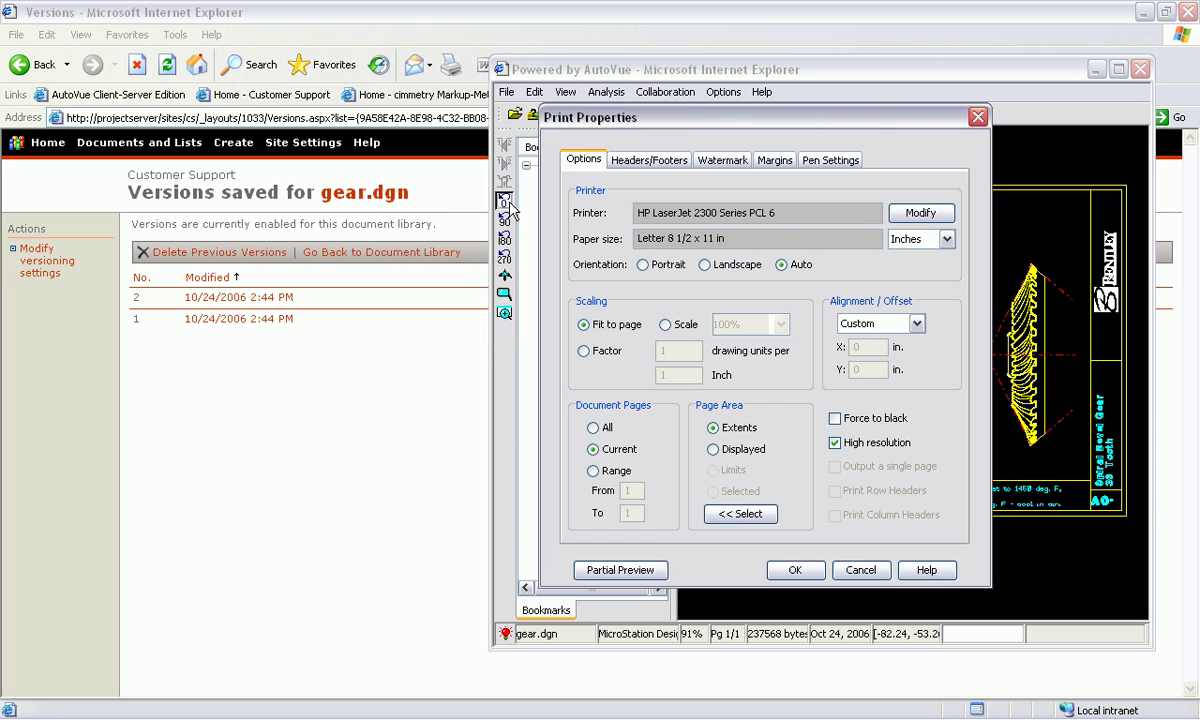
{"action": "left_click", "coordinate": [640, 160]}
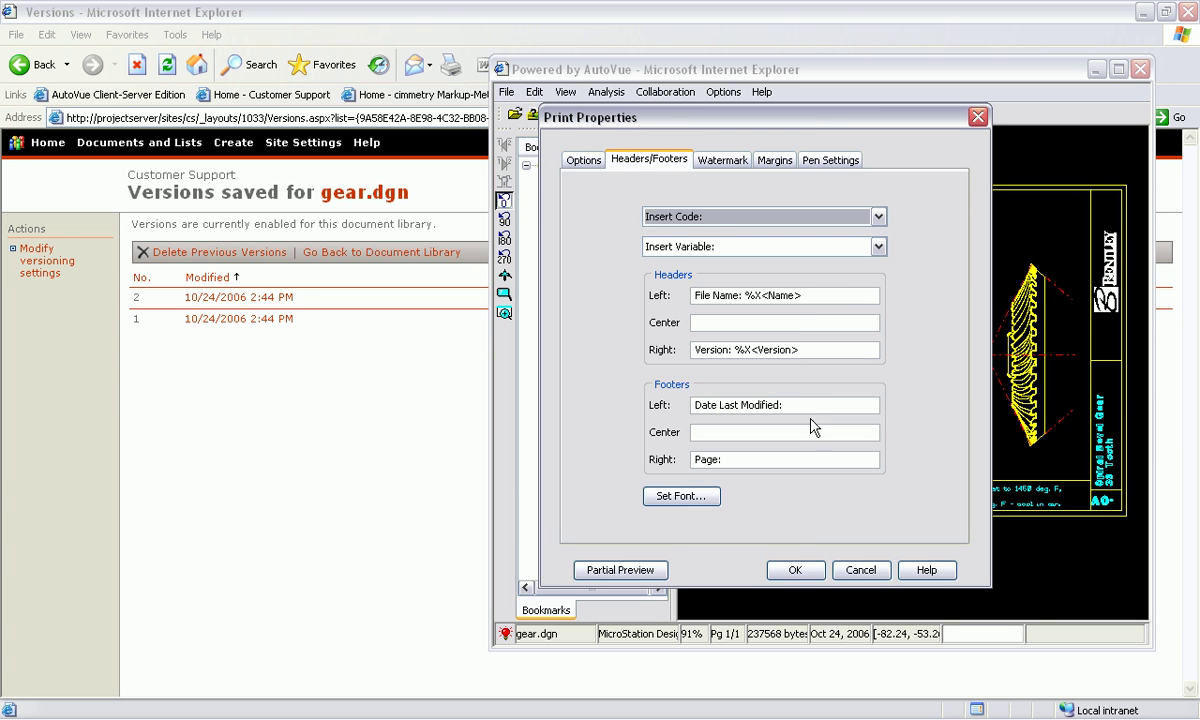
{"action": "left_click", "coordinate": [762, 404]}
{"action": "left_click", "coordinate": [878, 216]}
{"action": "left_click", "coordinate": [879, 294]}
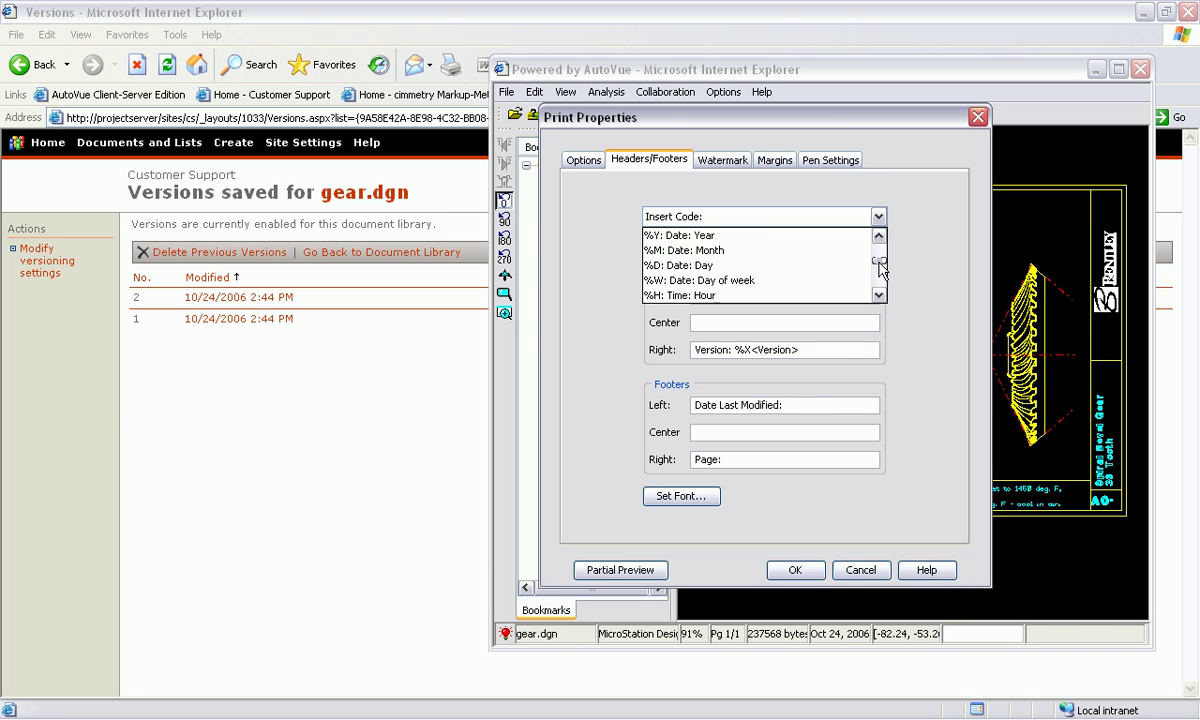
{"action": "left_click", "coordinate": [792, 235]}
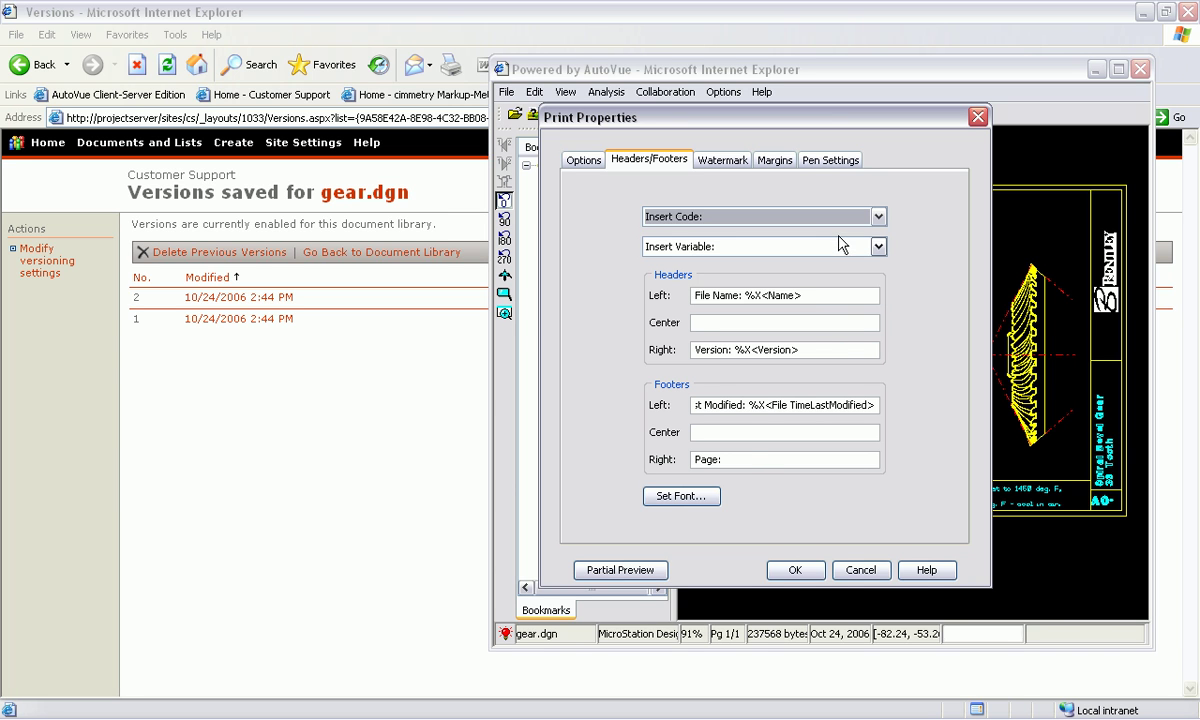
Append the current page number code %p to the right footer after "Page:"
{"action": "left_click", "coordinate": [750, 460]}
{"action": "left_click", "coordinate": [878, 216]}
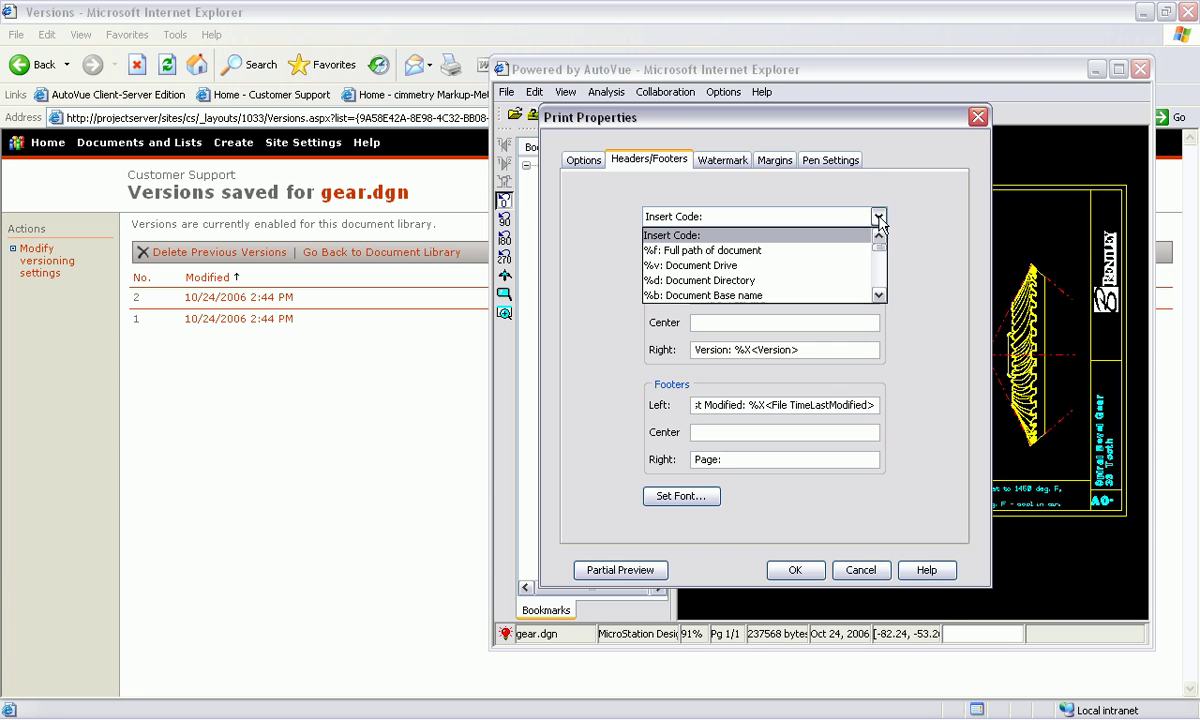
{"action": "left_click_drag", "start_coordinate": [876, 250], "coordinate": [876, 260]}
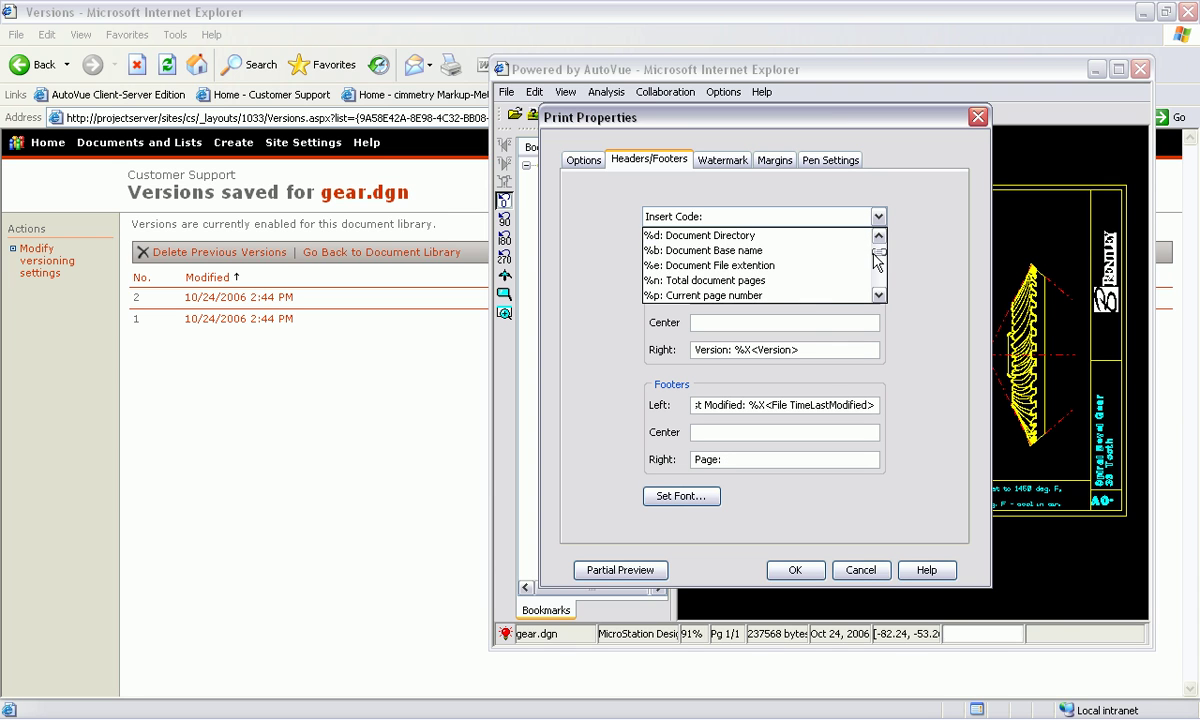
{"action": "left_click", "coordinate": [770, 295]}
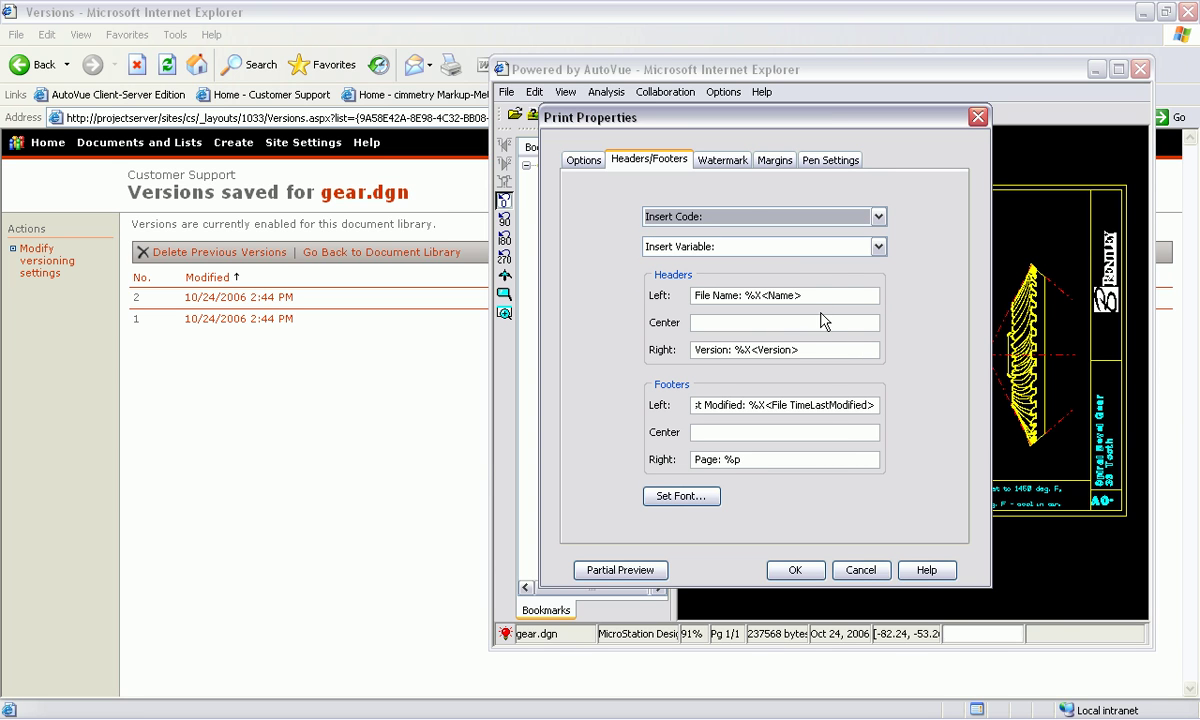
Add the watermark text "Draft copy" to the printout and accept the print properties
{"action": "left_click", "coordinate": [728, 163]}
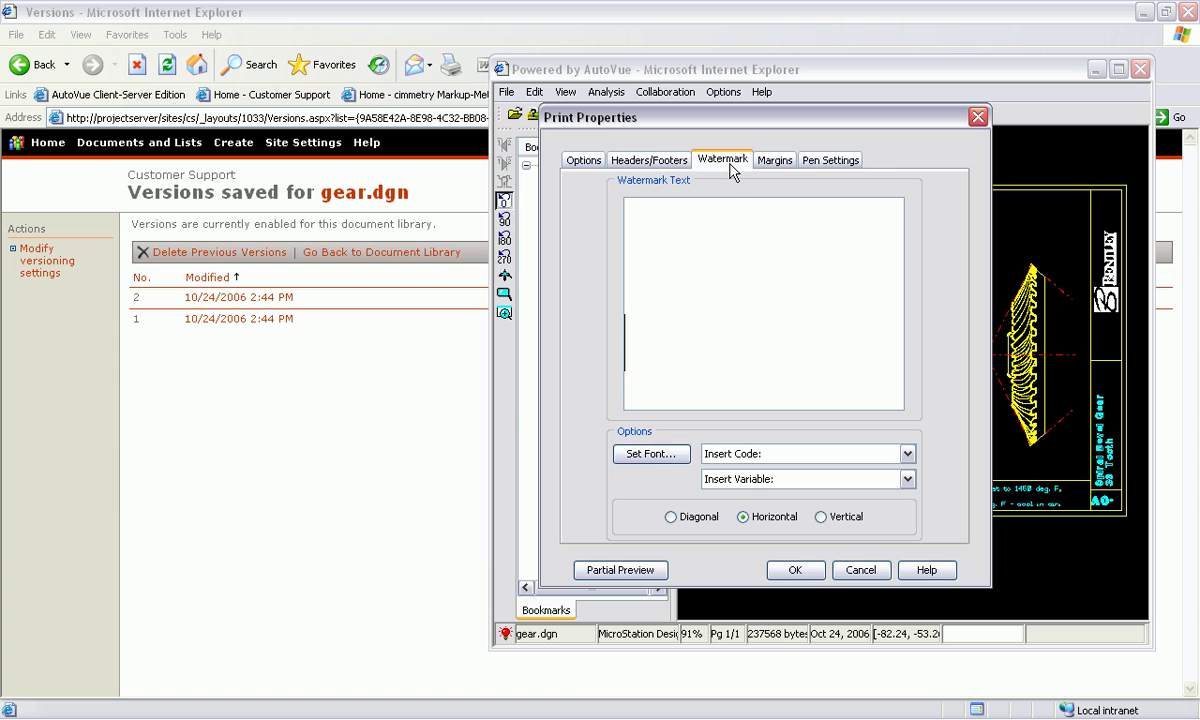
{"action": "type", "text": "Draf"}
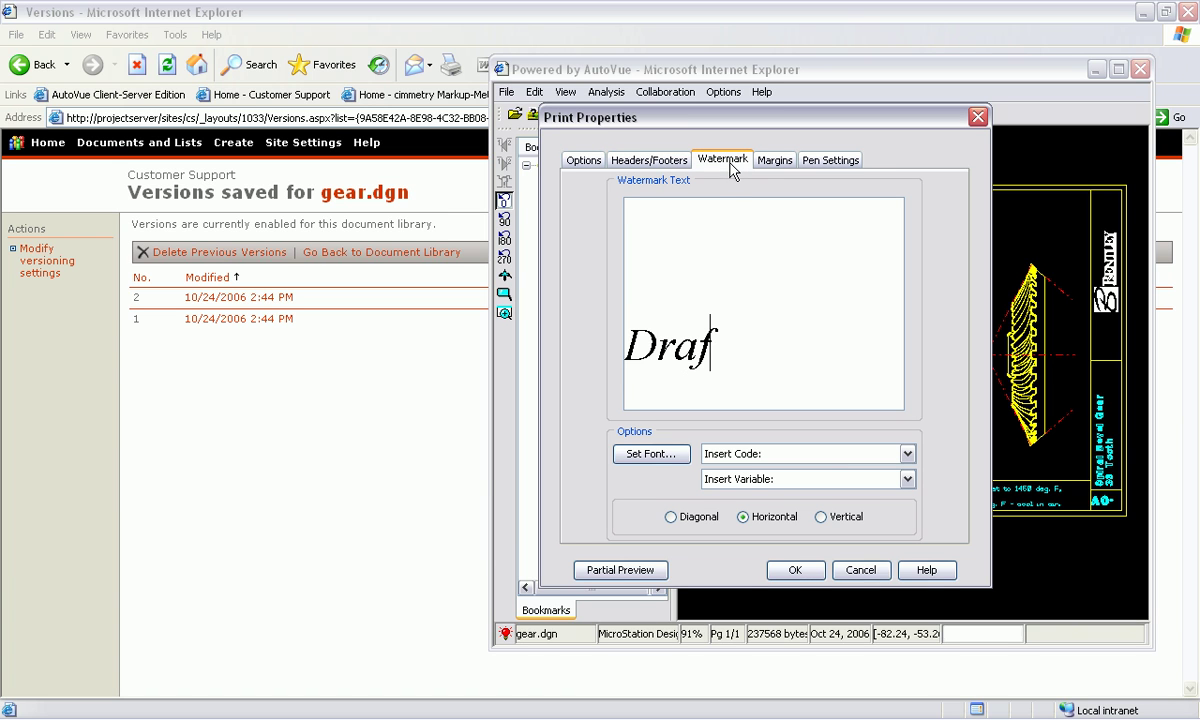
{"action": "type", "text": "t copy"}
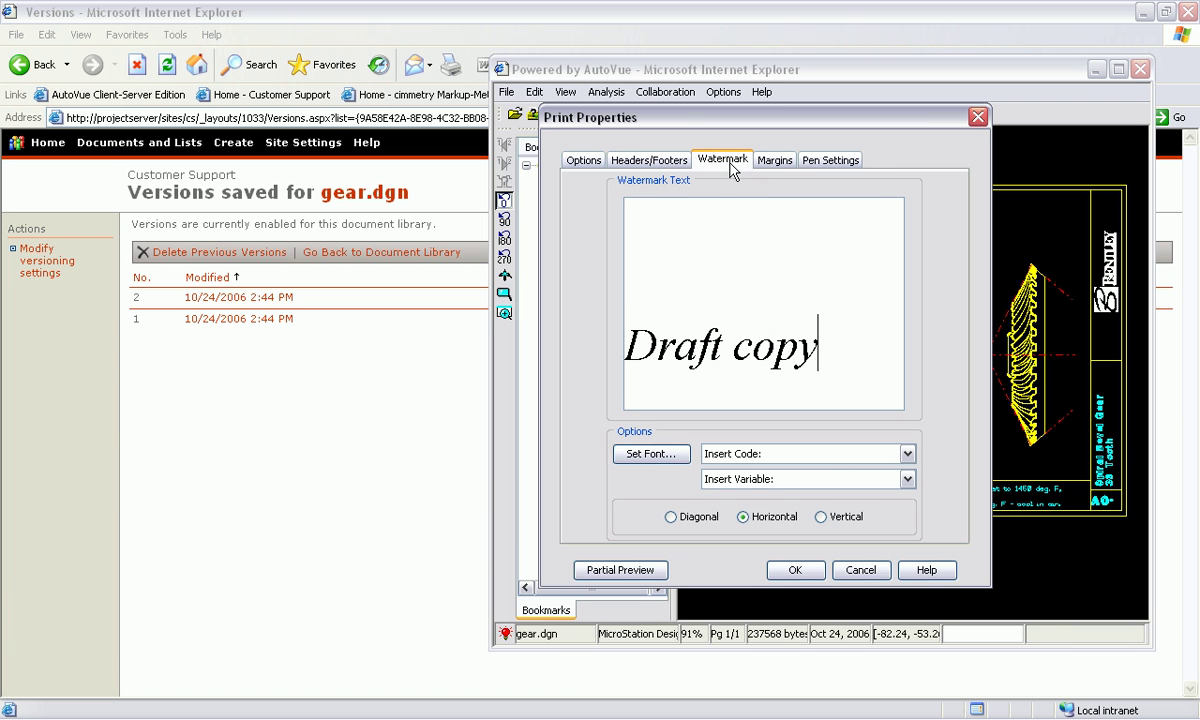
{"action": "left_click", "coordinate": [795, 570]}
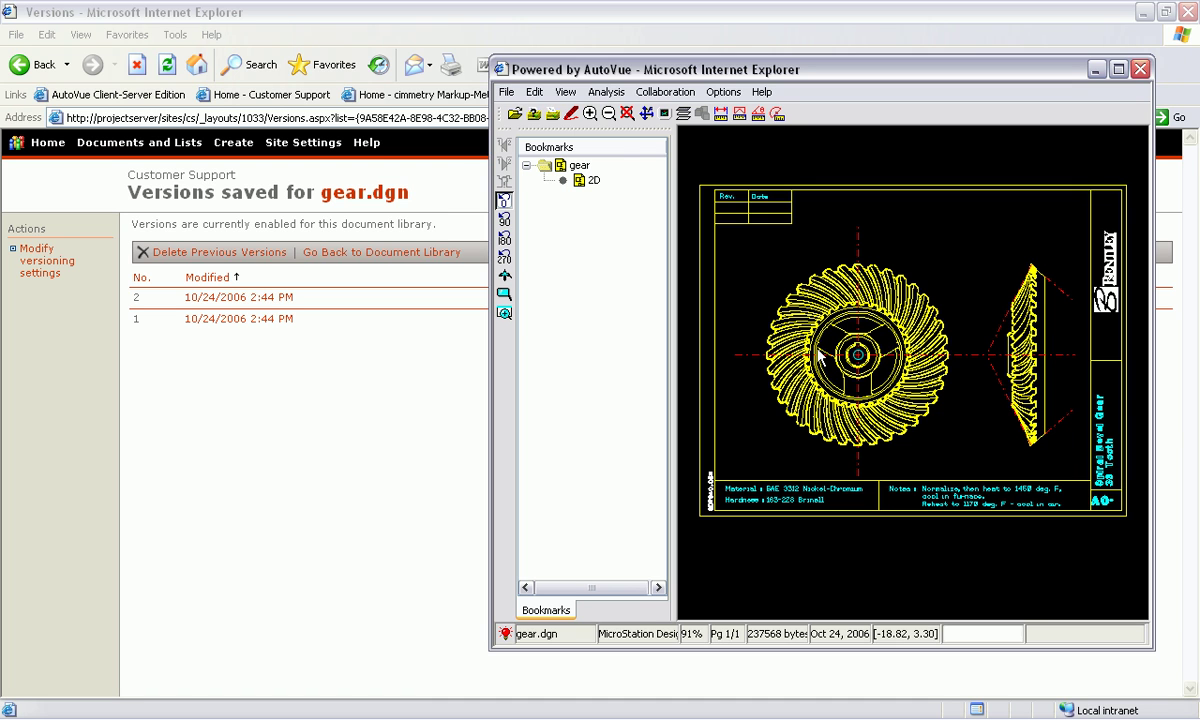
Convert gear.dgn to an uncompressed TIFF saved as a rendition
{"action": "left_click", "coordinate": [507, 92]}
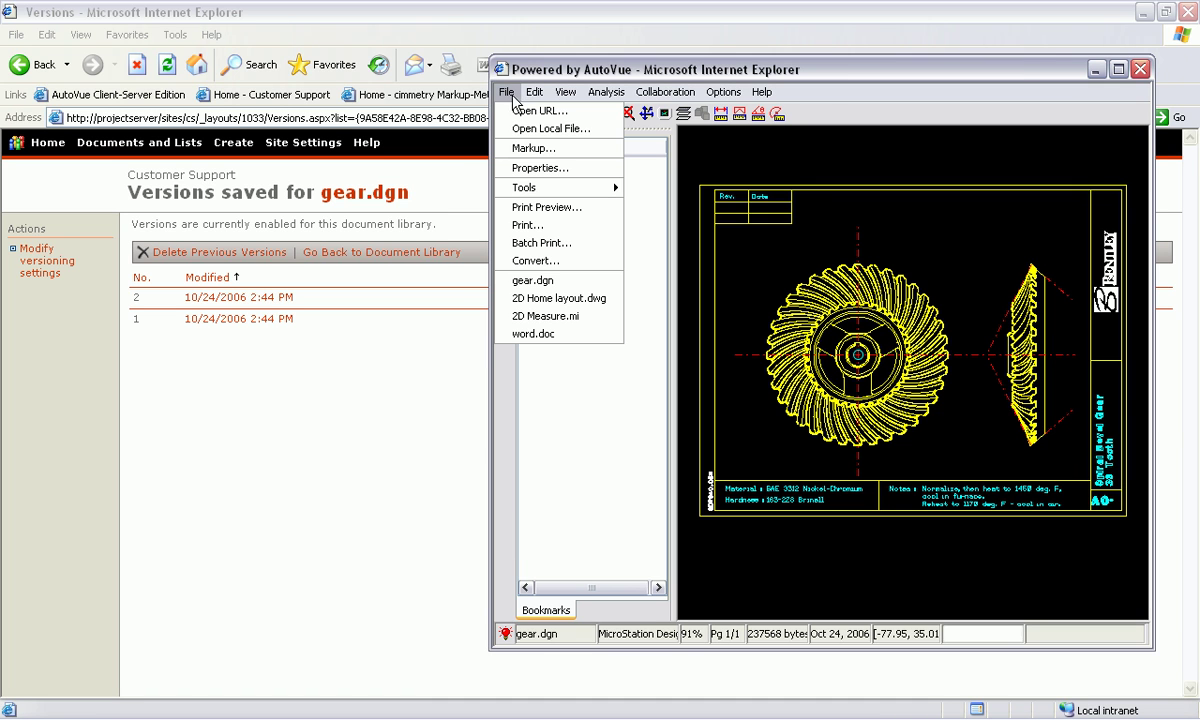
{"action": "left_click", "coordinate": [538, 261]}
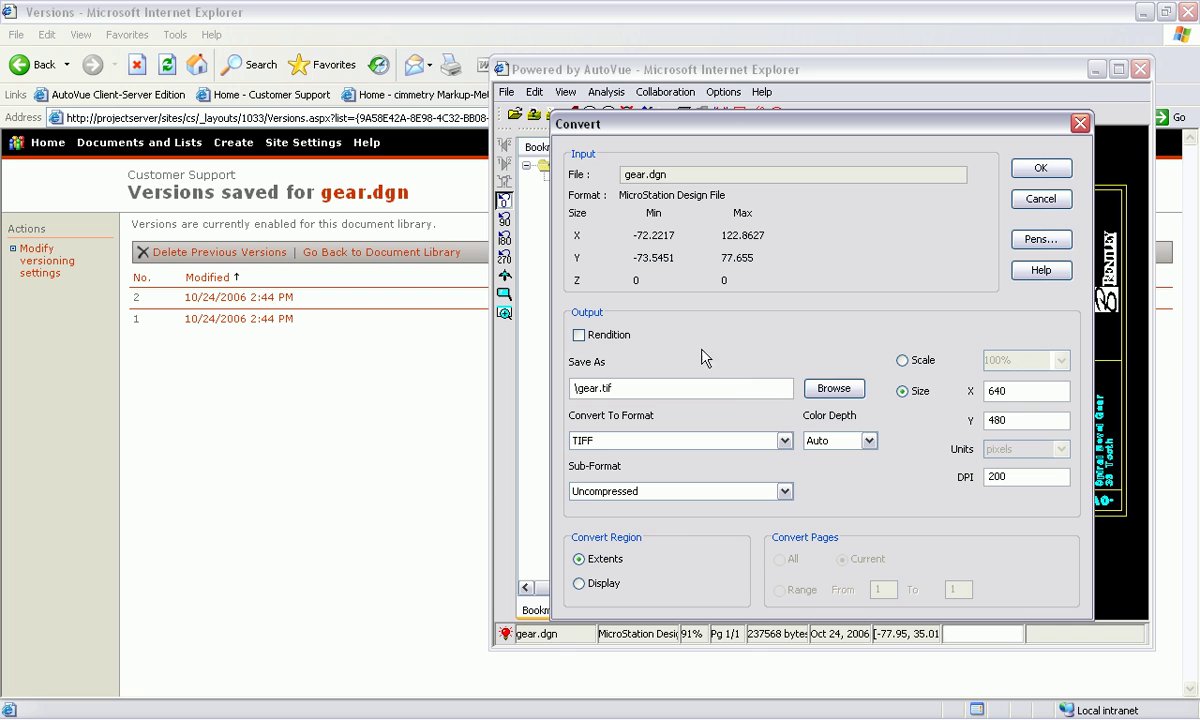
{"action": "left_click", "coordinate": [603, 335]}
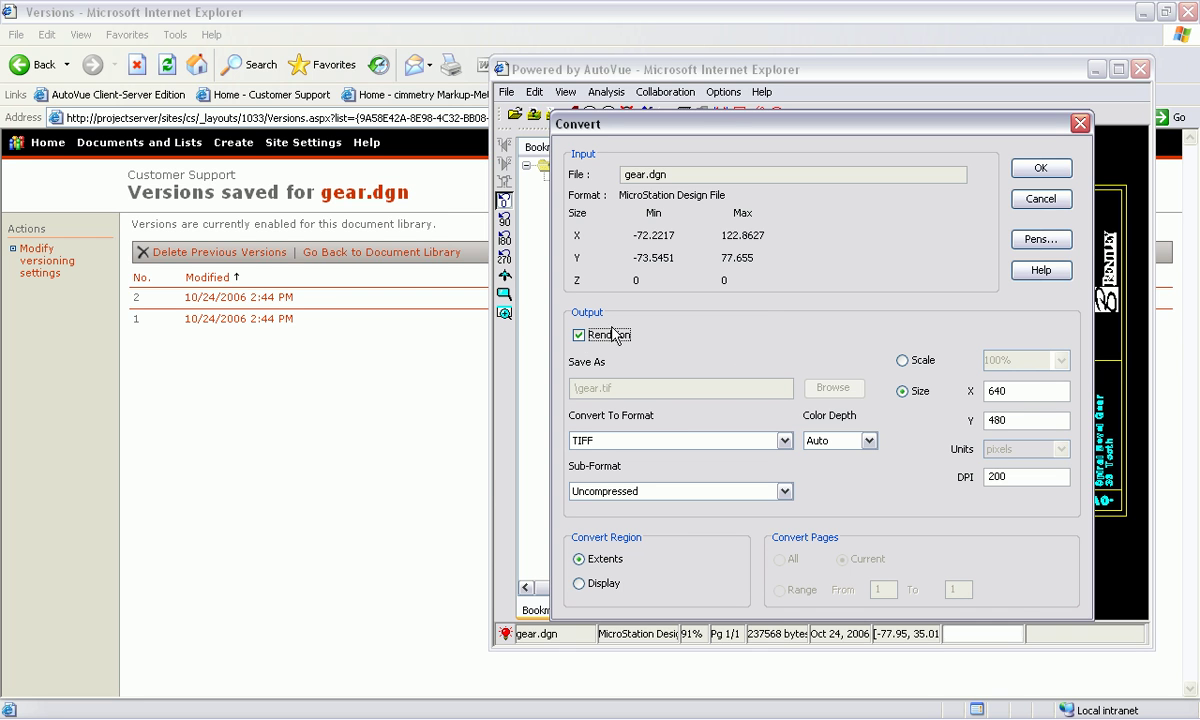
{"action": "left_click", "coordinate": [1040, 168]}
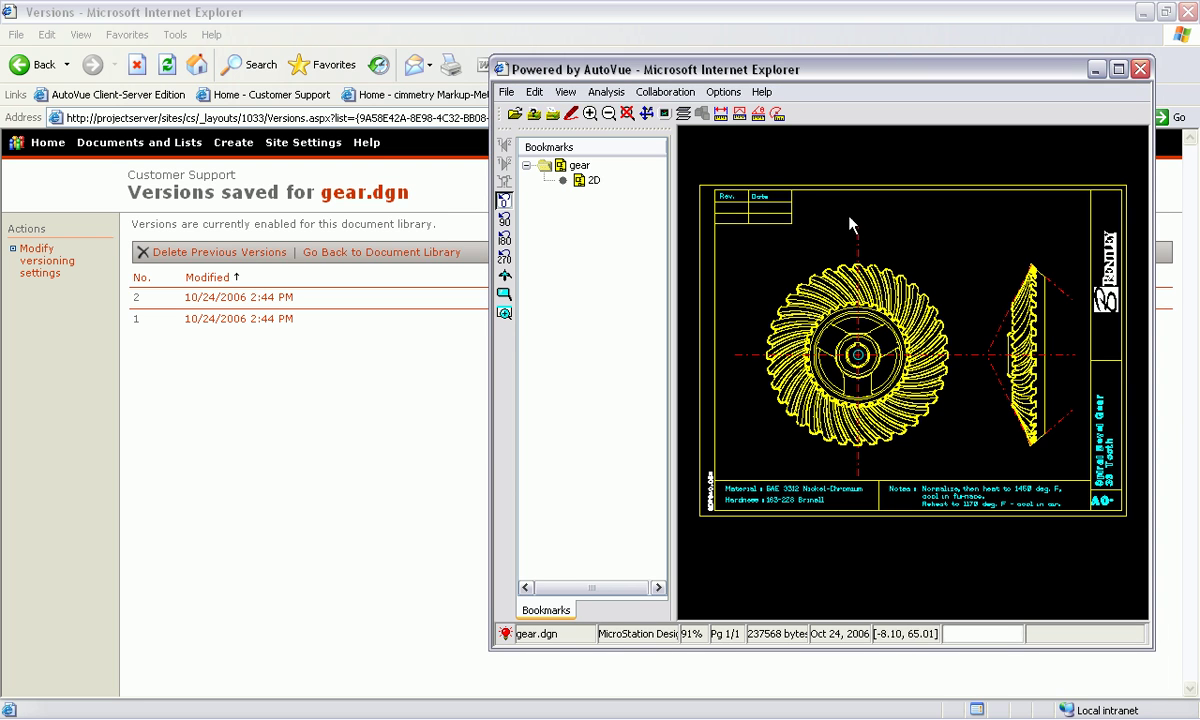
Open the rendition gear.dgn_V2.TIF from the 2D Compare folder of the SharePoint Demo list
{"action": "left_click", "coordinate": [510, 94]}
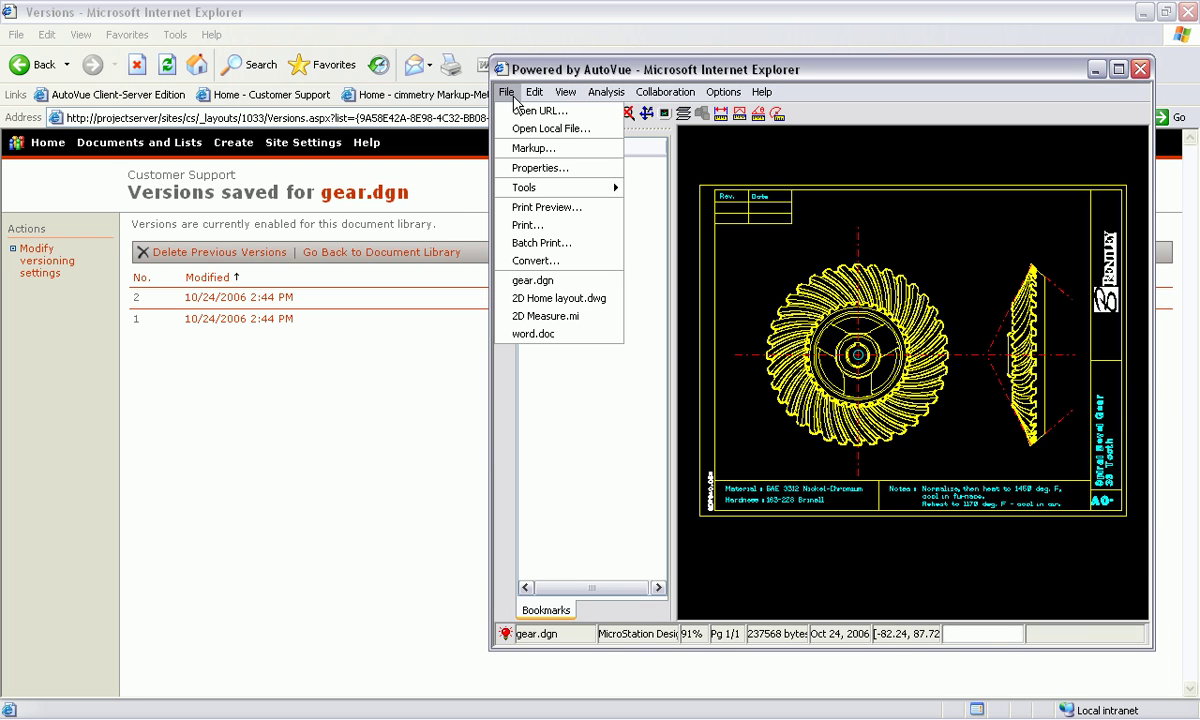
{"action": "left_click", "coordinate": [515, 113]}
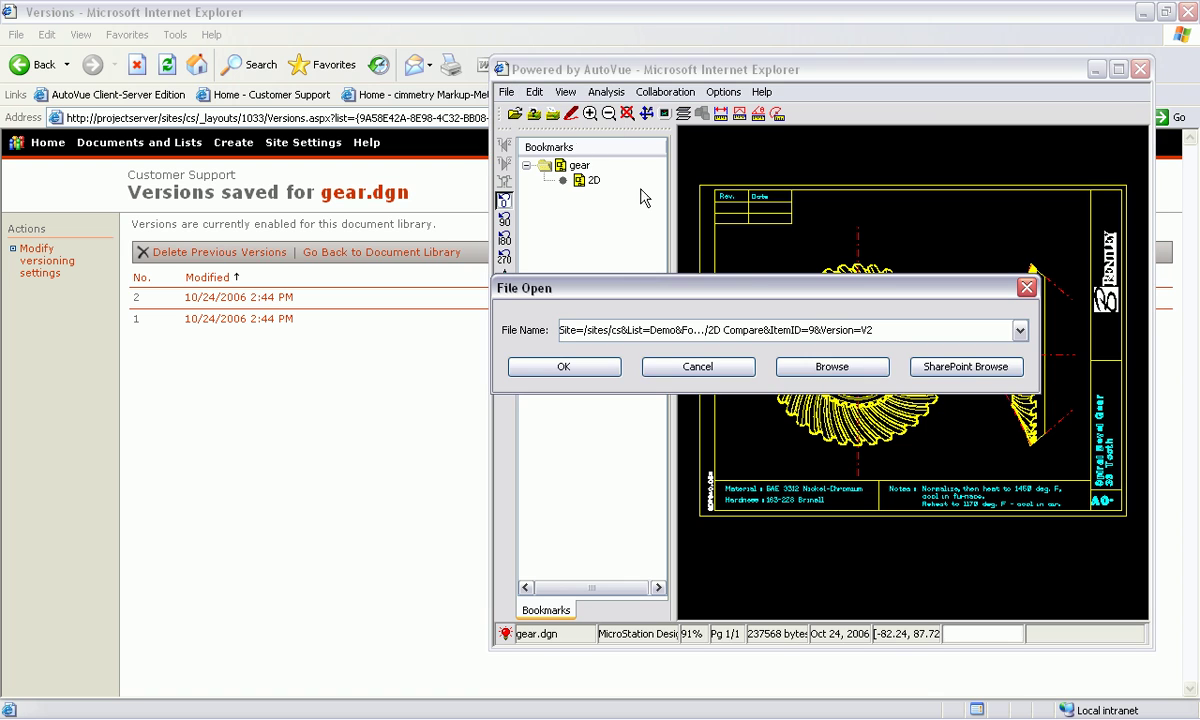
{"action": "left_click", "coordinate": [928, 377]}
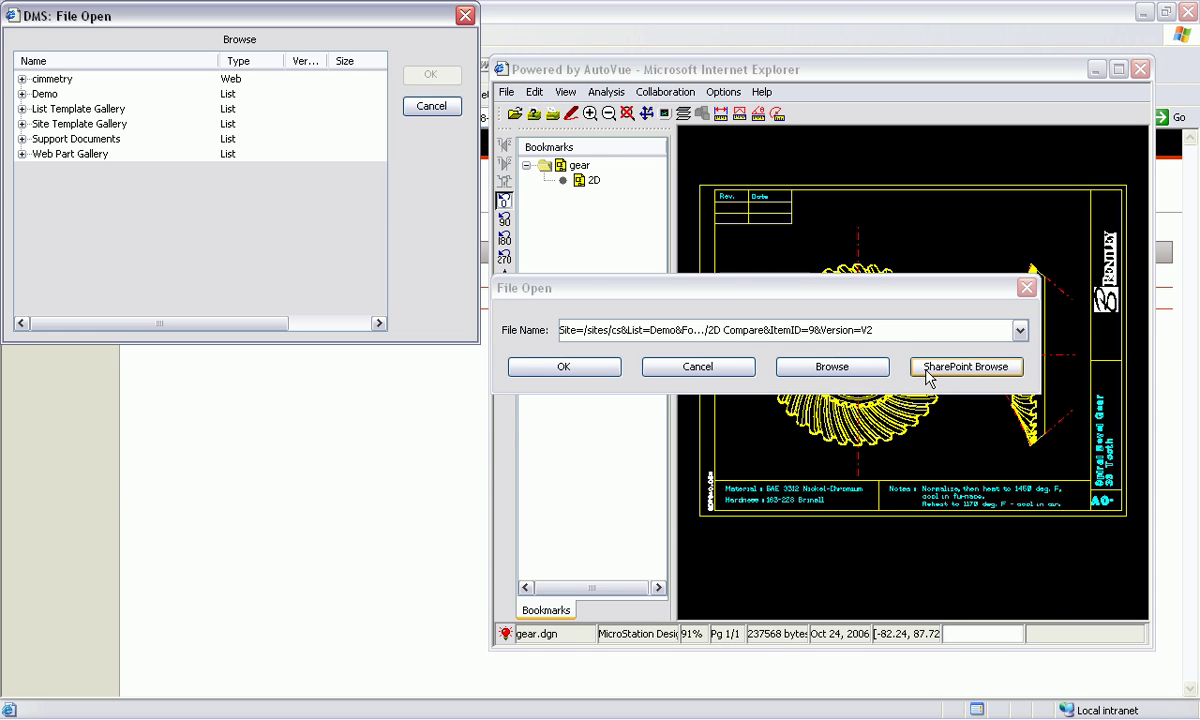
{"action": "left_click", "coordinate": [22, 94]}
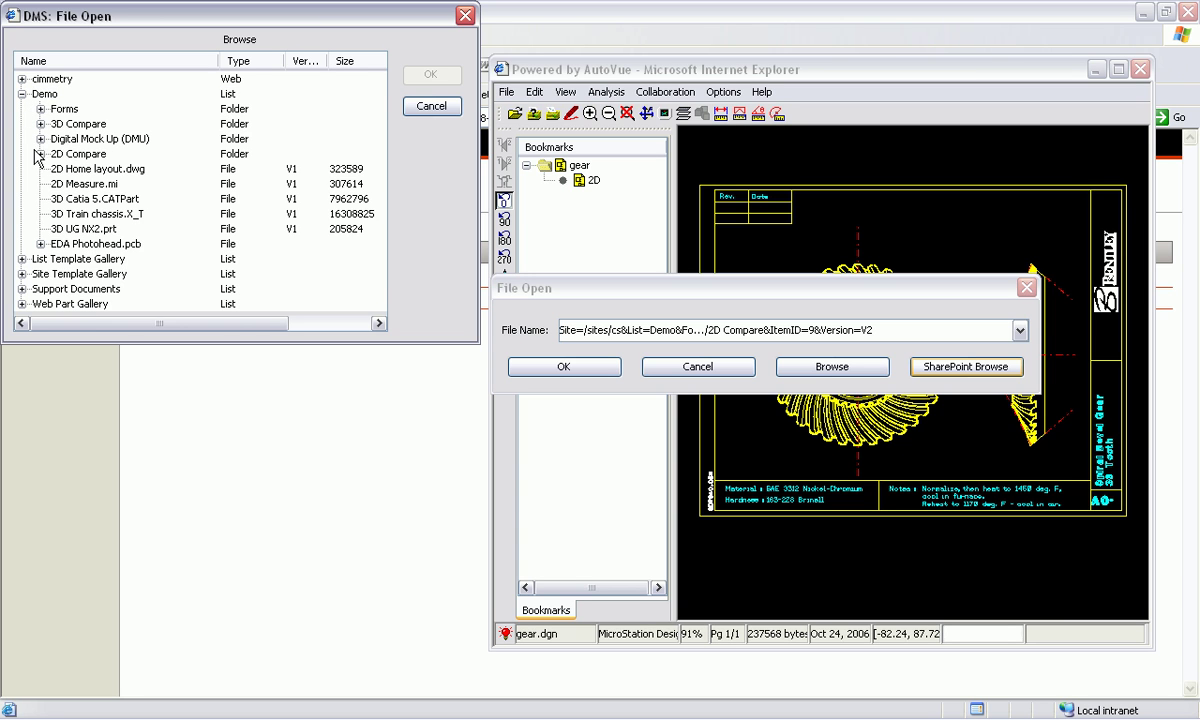
{"action": "left_click", "coordinate": [40, 154]}
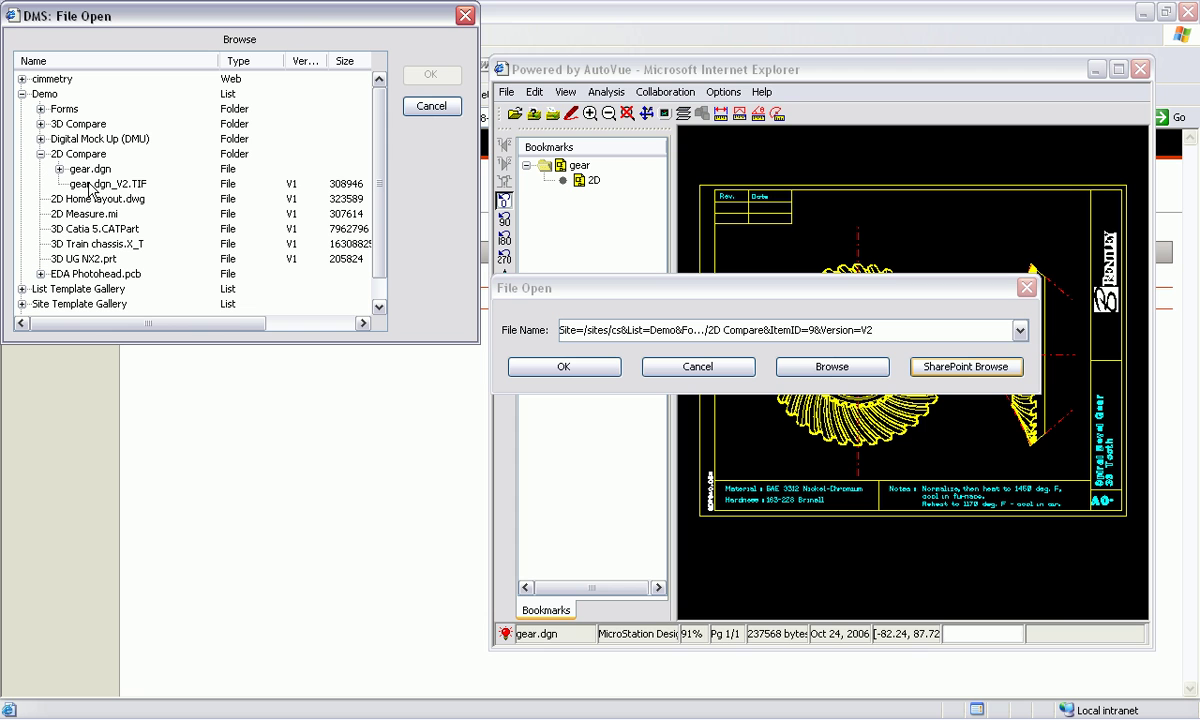
{"action": "left_click", "coordinate": [100, 184]}
{"action": "left_click", "coordinate": [428, 76]}
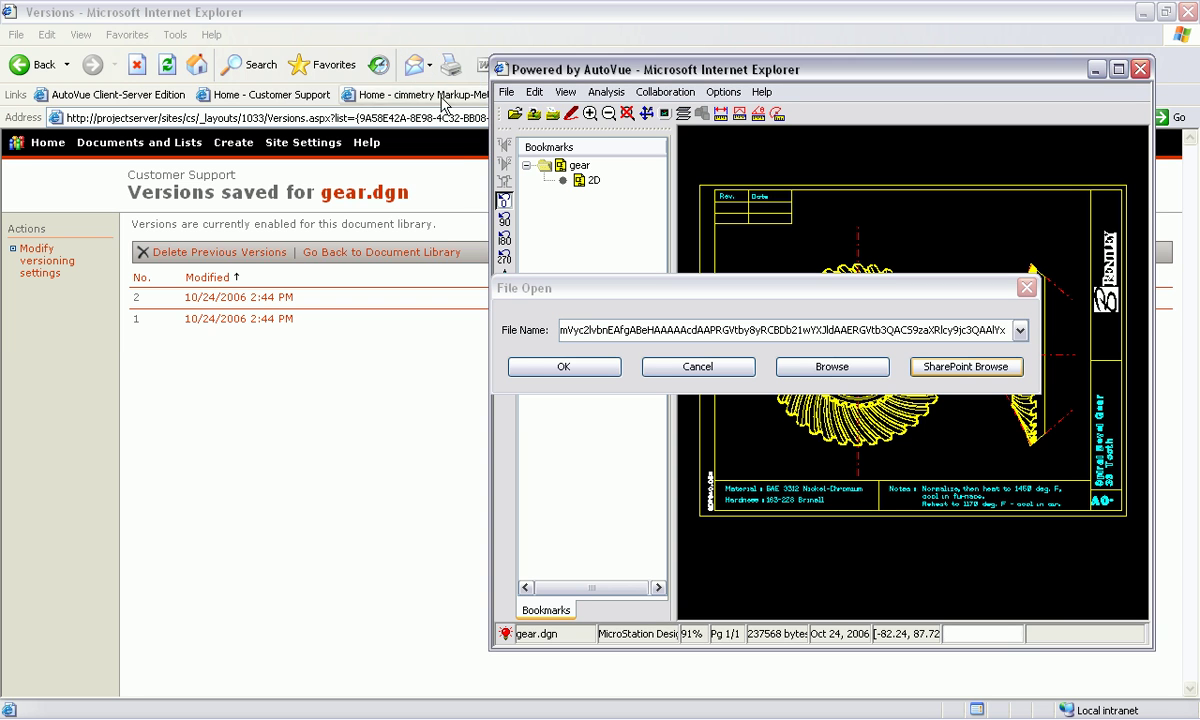
{"action": "key", "text": "Return"}
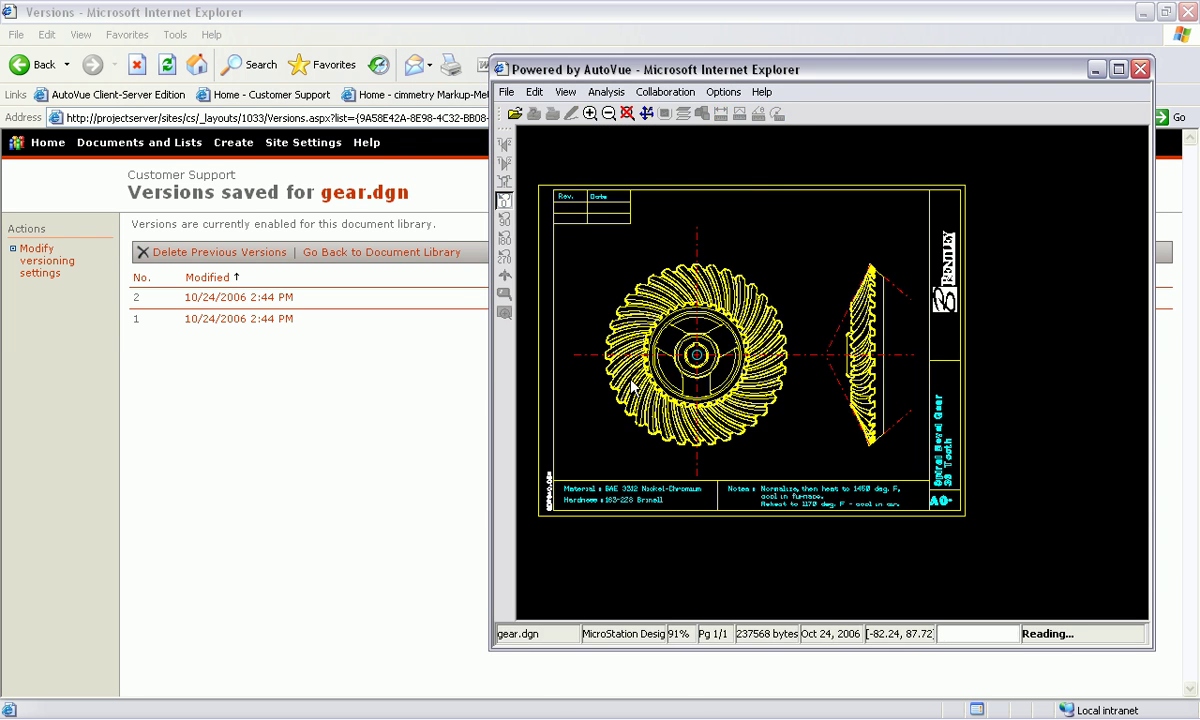